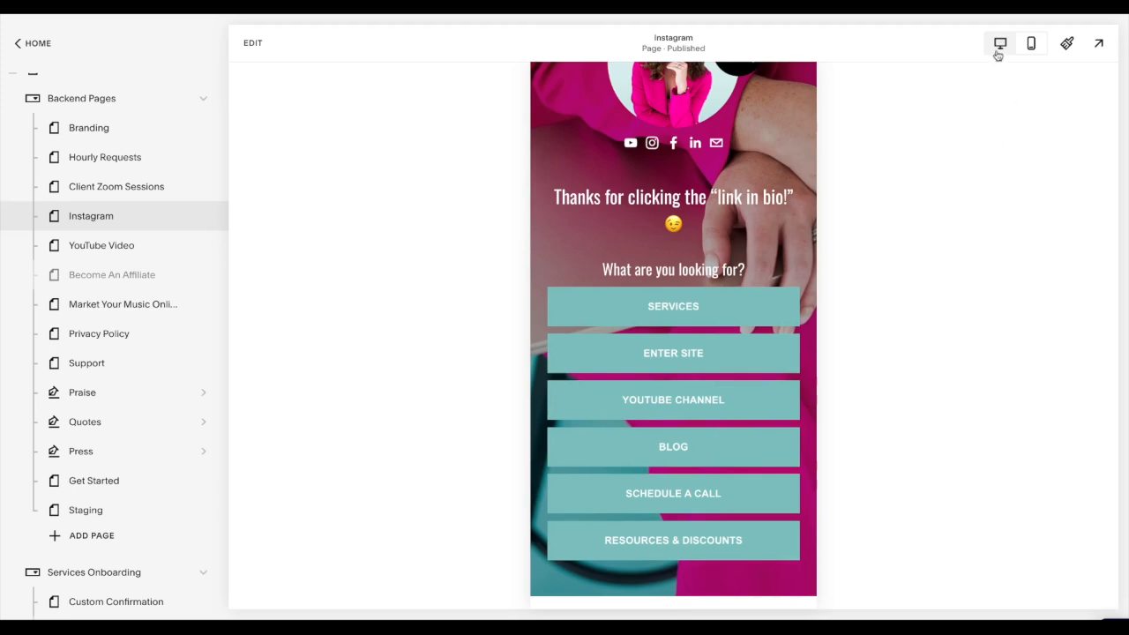
- Review the Instagram page's profile image, social icons, heading and stacked link buttons in the desktop preview
scroll(957, 163, "up", 2)
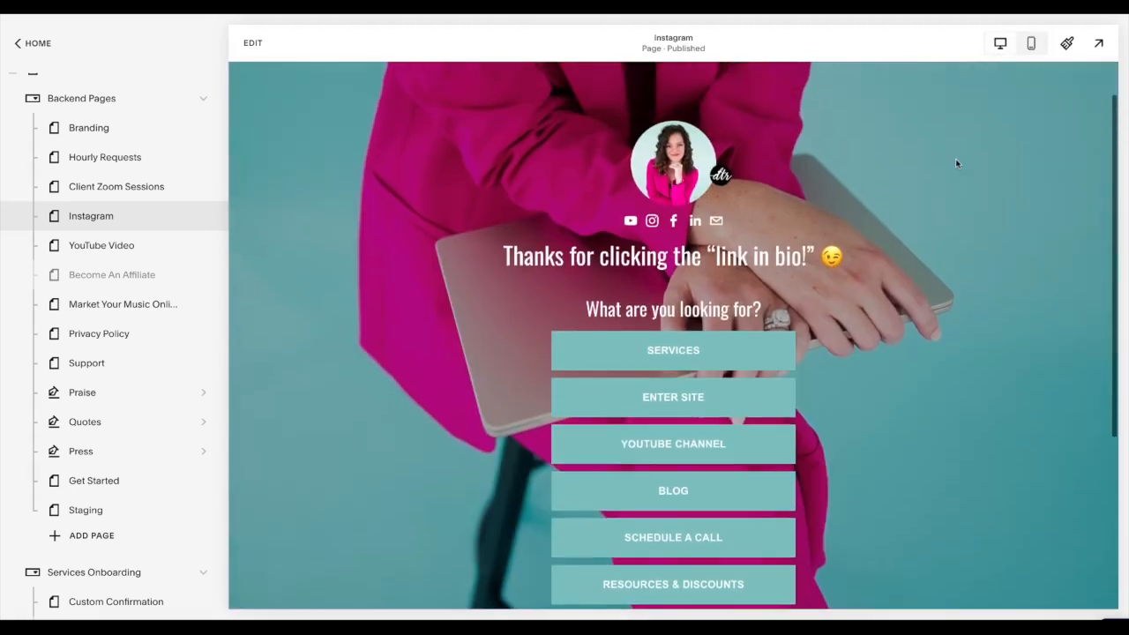
scroll(940, 165, "up", 1)
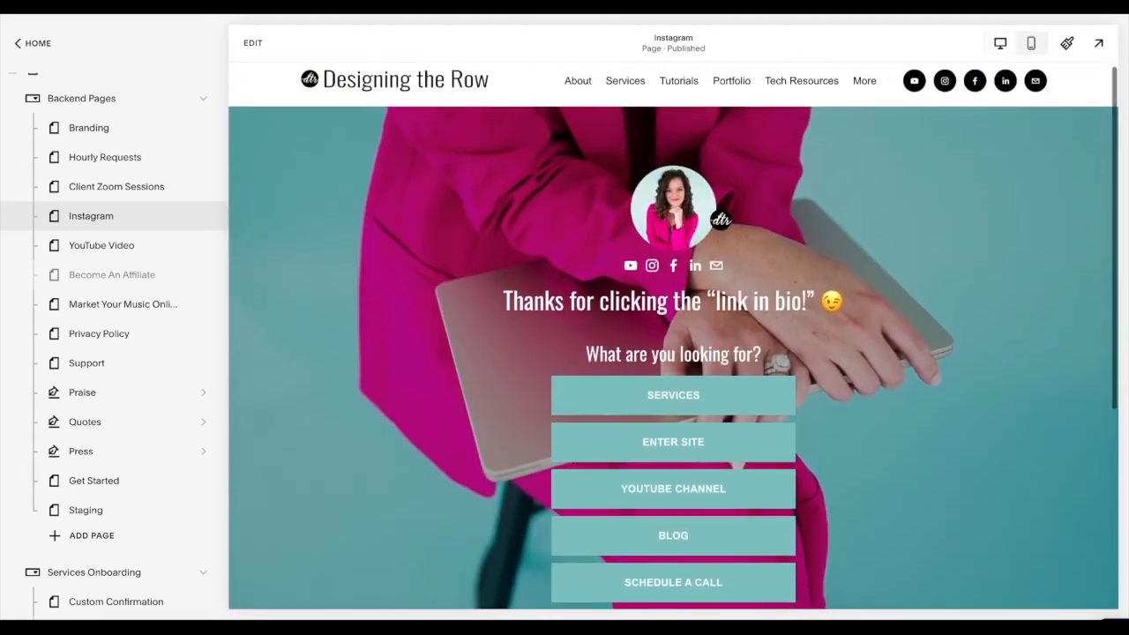
scroll(941, 165, "down", 2)
scroll(941, 165, "up", 1)
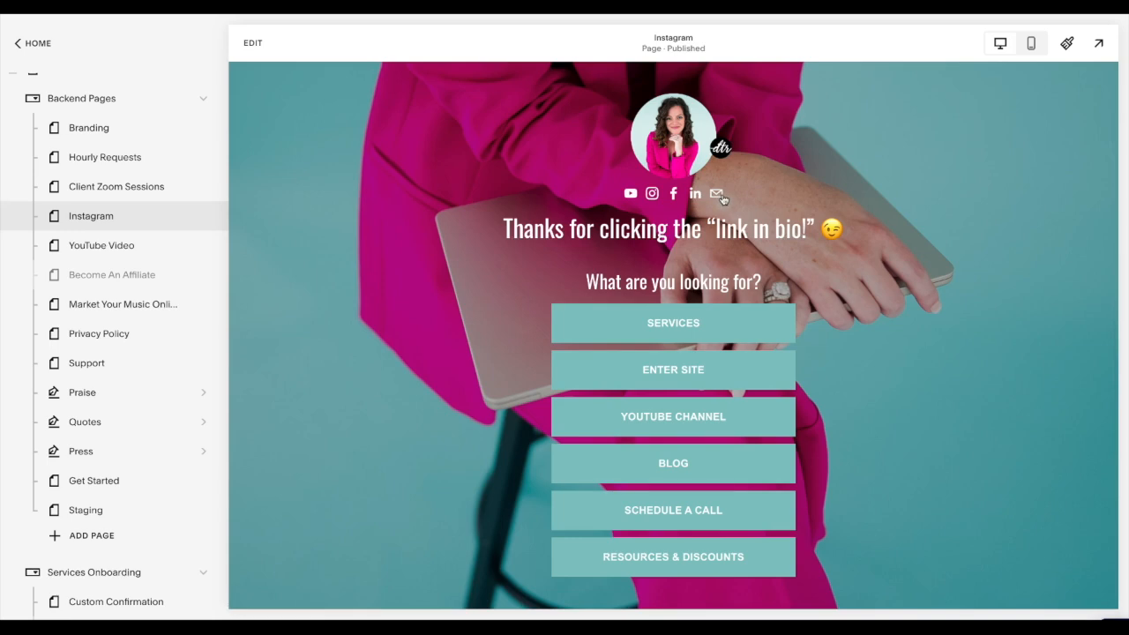
scroll(662, 423, "down", 1)
scroll(964, 326, "up", 1)
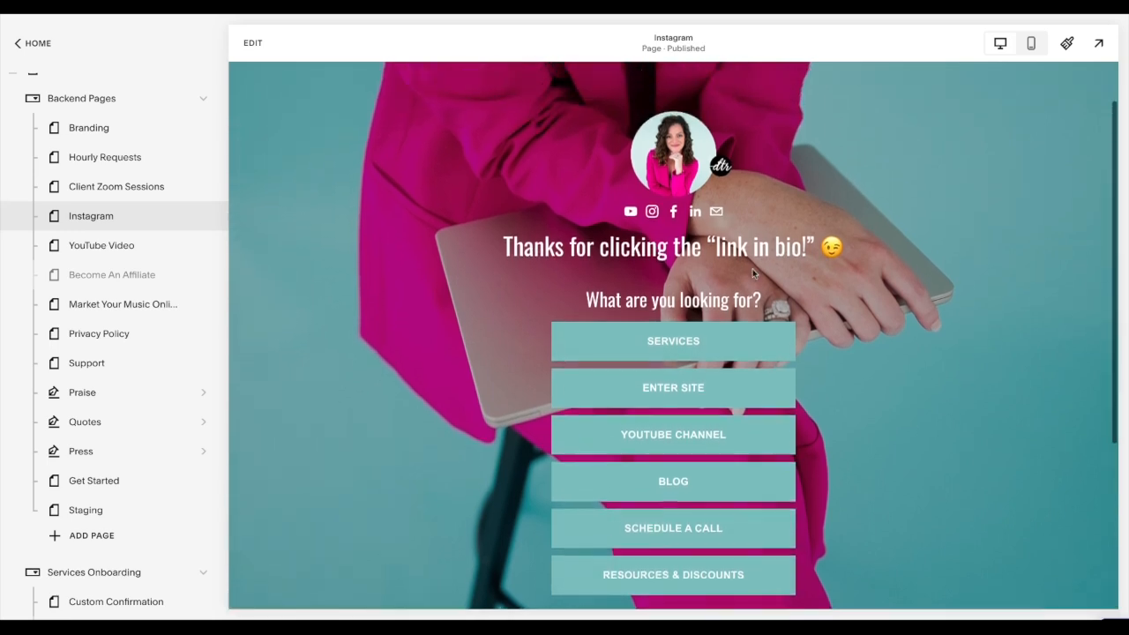
- Open the YouTube Video page for editing and add a button block to its empty section
left_click(147, 250)
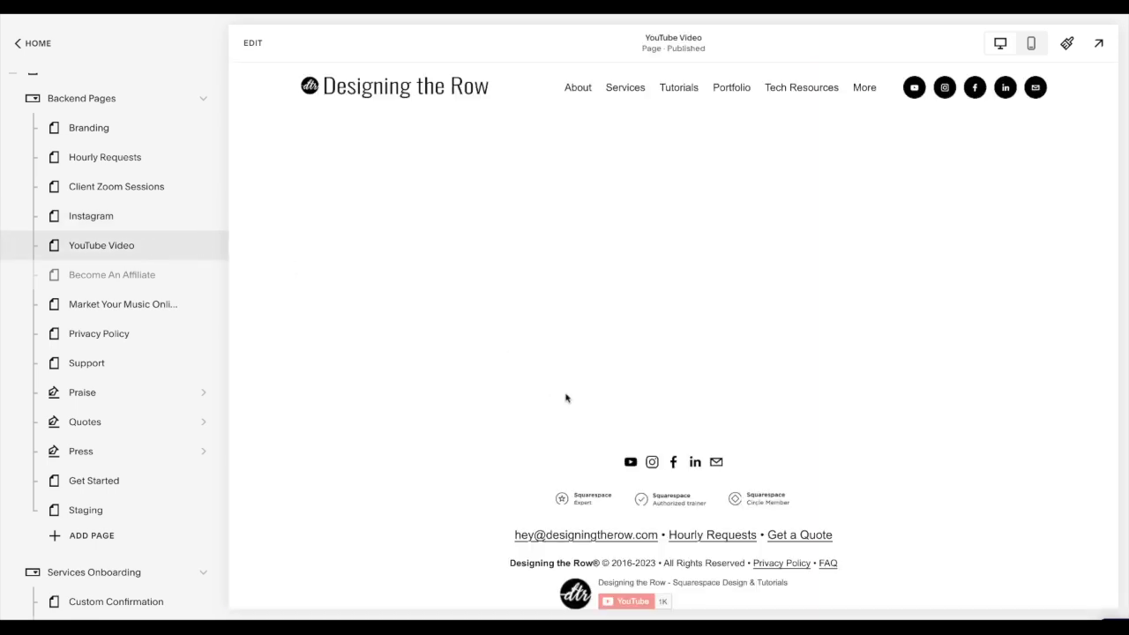
left_click(252, 42)
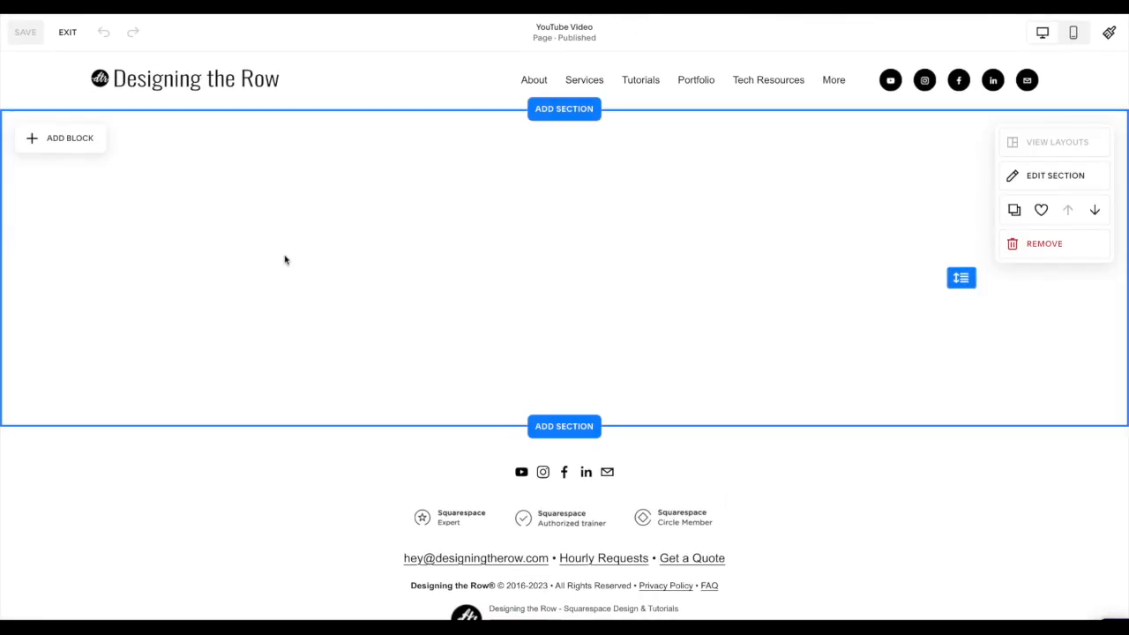
left_click(86, 141)
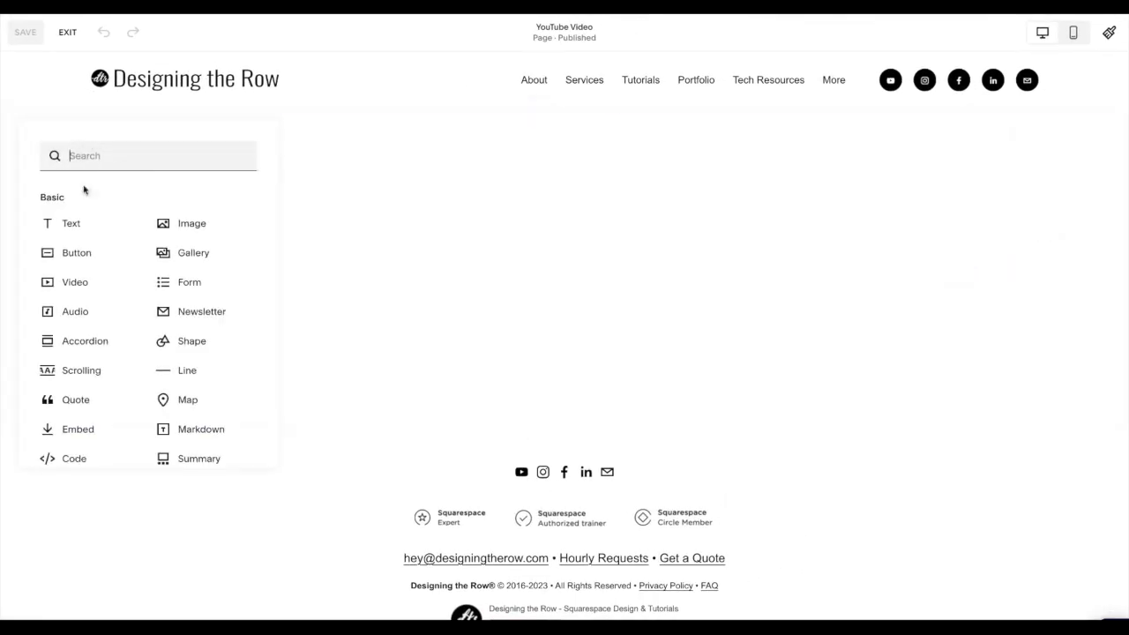
left_click(70, 264)
left_click_drag(184, 280, 197, 277)
- Set the new button's text to "Link One Here"
left_click(461, 218)
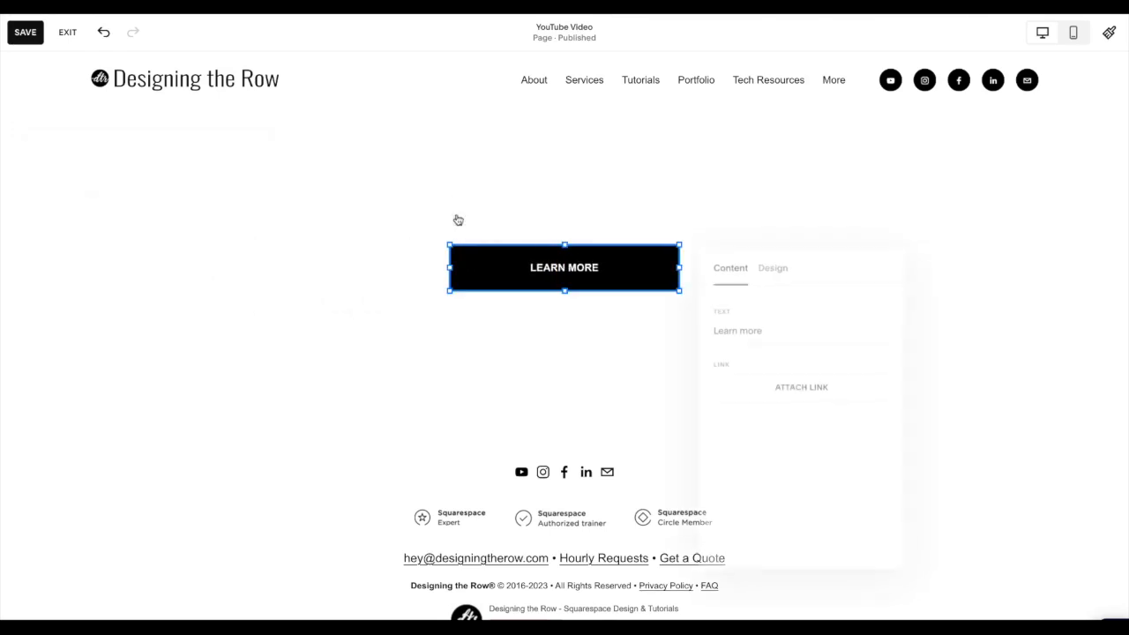
left_click(791, 327)
left_click_drag(791, 328, 711, 329)
type("Li")
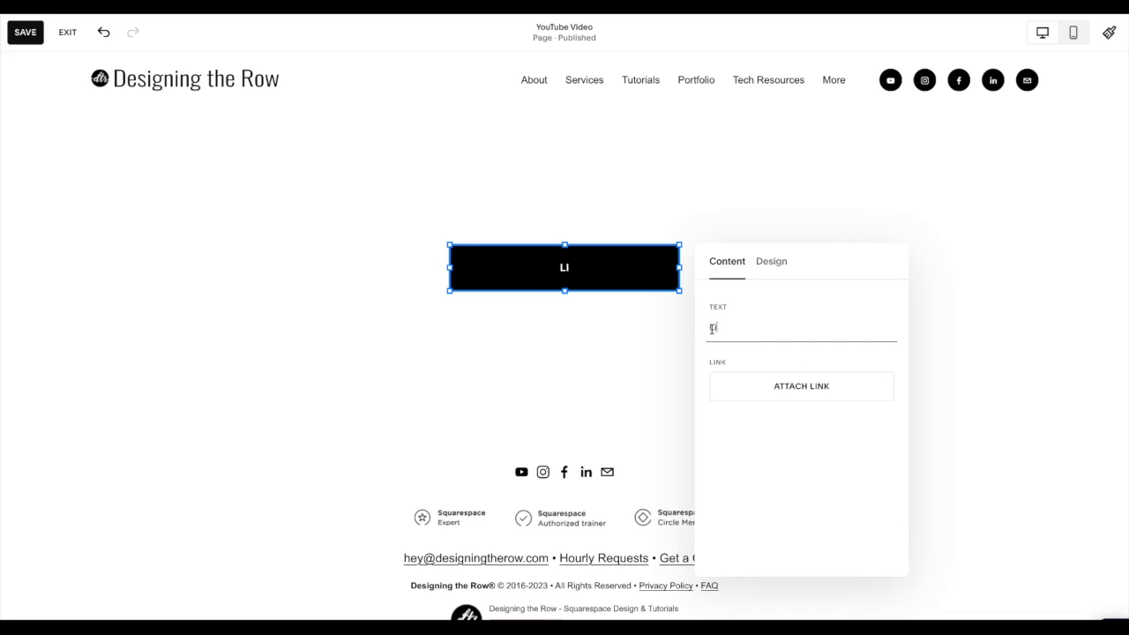
type("nk One Here")
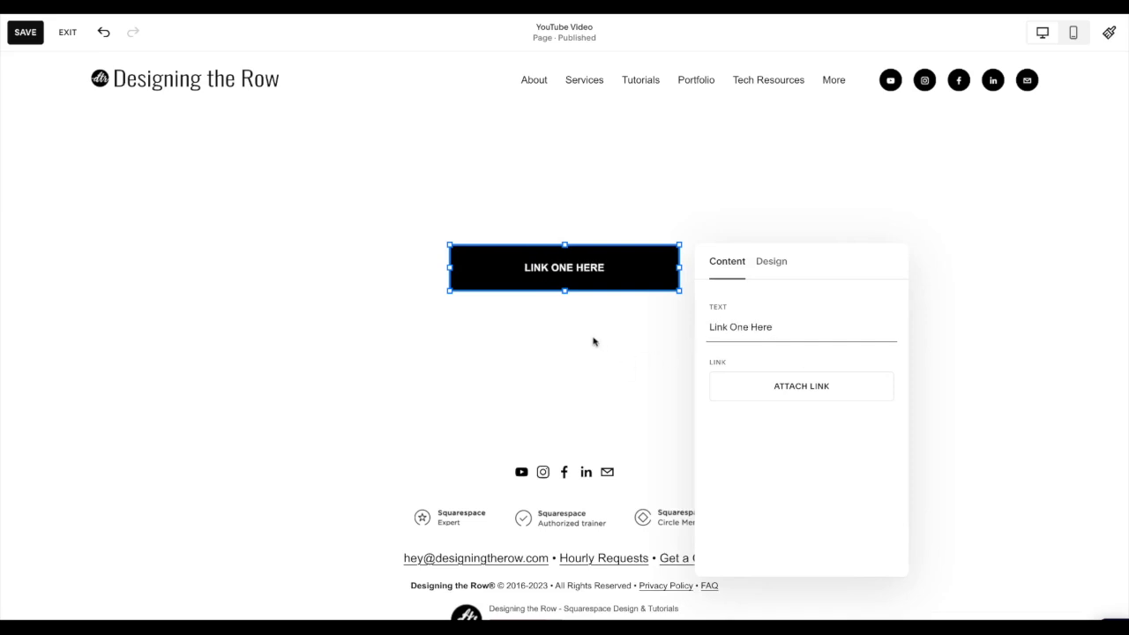
left_click(593, 341)
- Try the Secondary and Tertiary styles and a slimmer height on the button, restoring the Primary style and original height
left_click(602, 266)
left_click(507, 215)
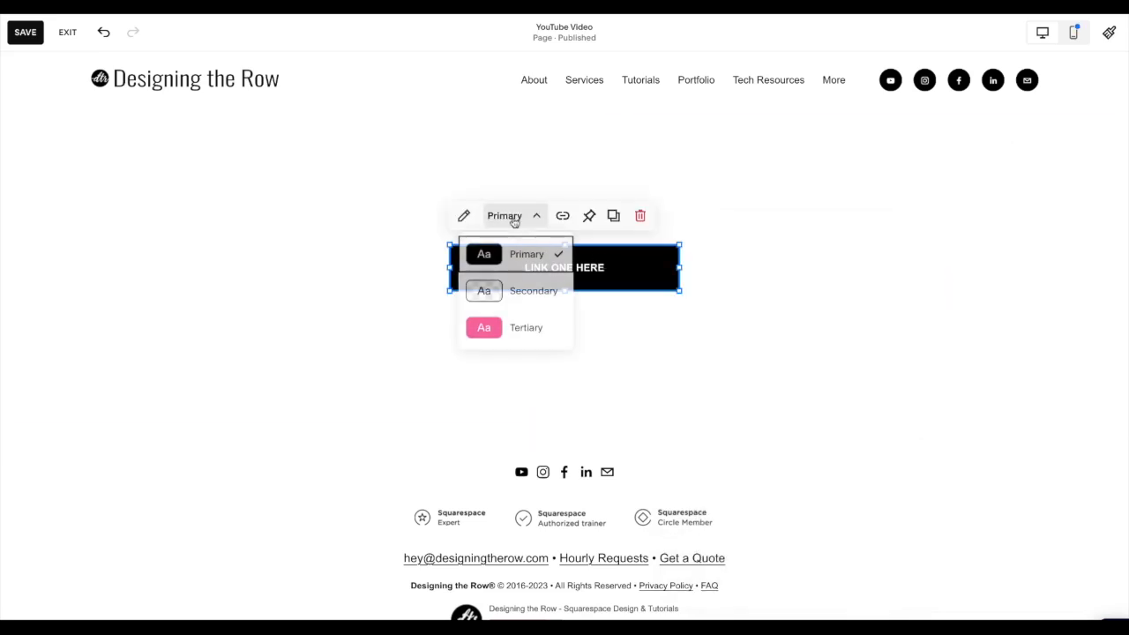
left_click(519, 304)
left_click(514, 219)
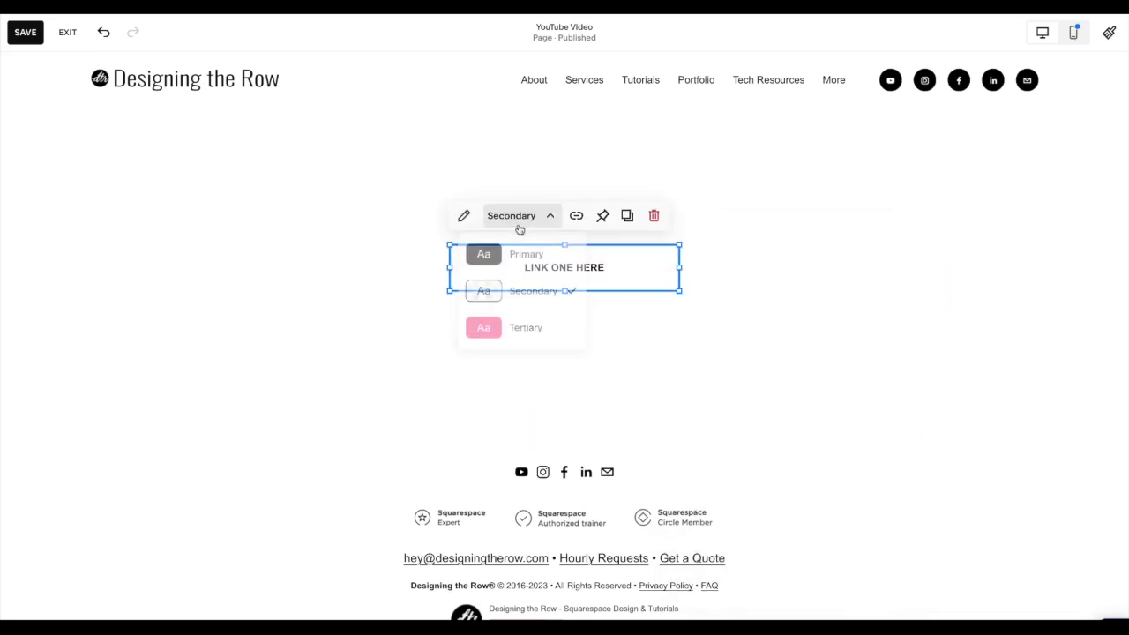
left_click(519, 327)
left_click(518, 231)
left_click(519, 267)
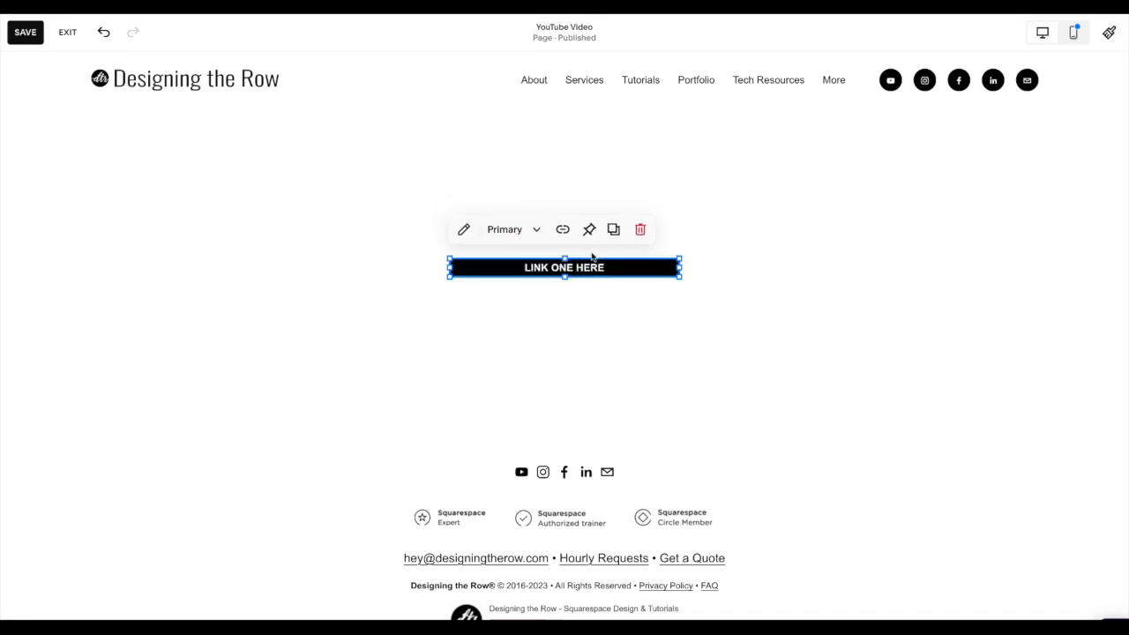
left_click_drag(562, 275, 562, 295)
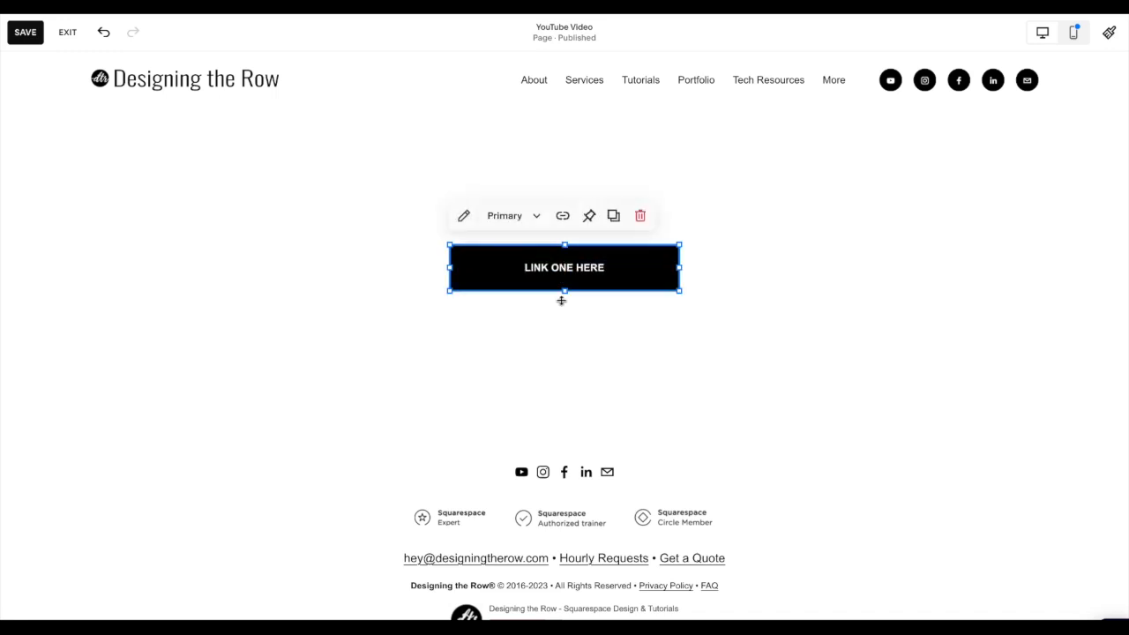
- Duplicate the Link One Here button three times and stack the four buttons in an evenly spaced vertical column
left_click(615, 216)
left_click_drag(615, 285, 608, 350)
left_click(612, 244)
left_click(612, 270)
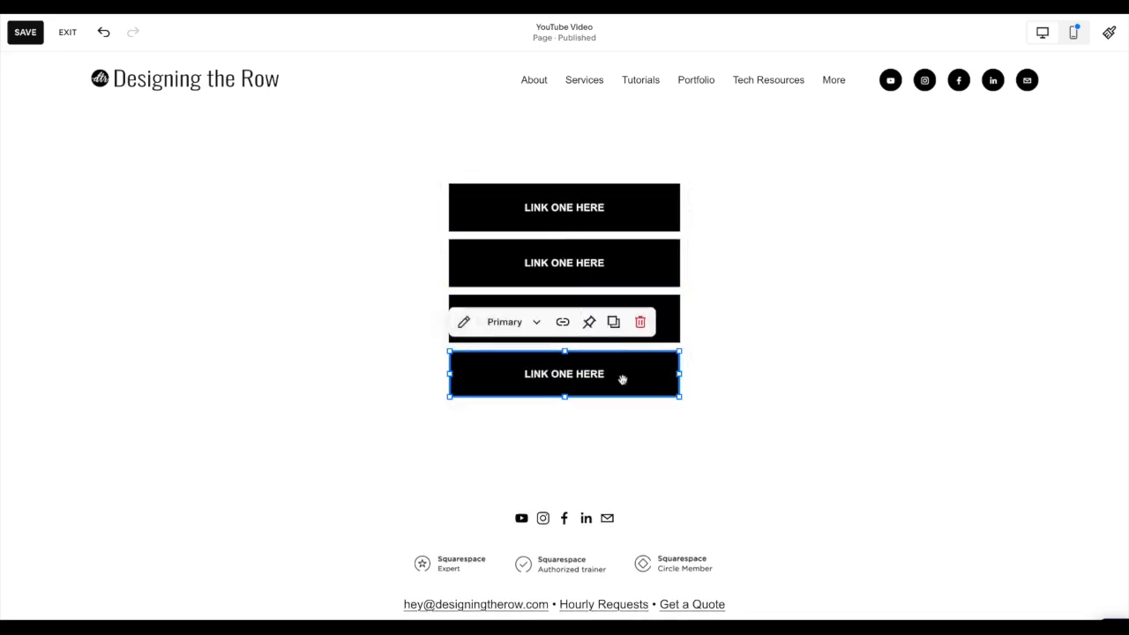
left_click(767, 364)
- Change the text of the first button in the column to "Enter Website"
left_click(600, 209)
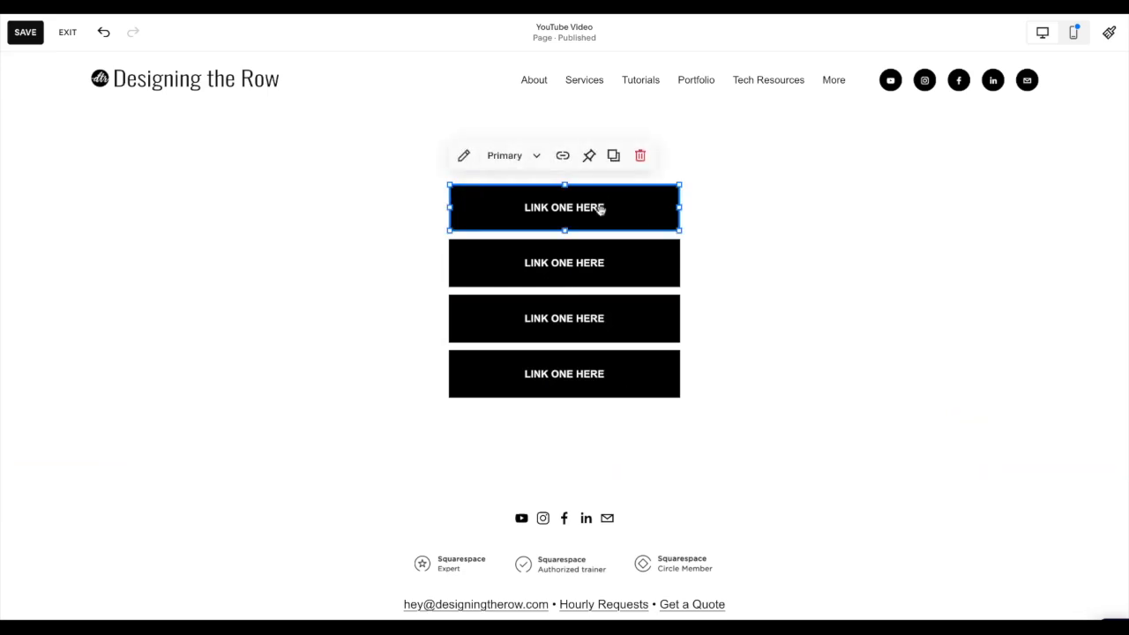
left_click(463, 159)
left_click(793, 273)
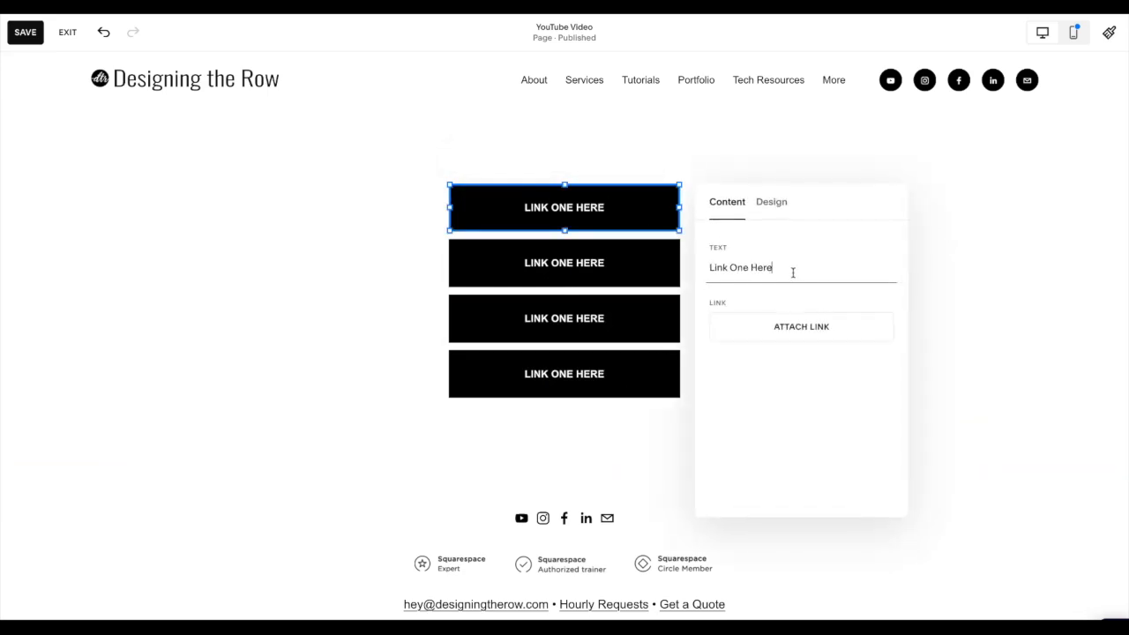
key("ctrl+a")
type("Enter Website")
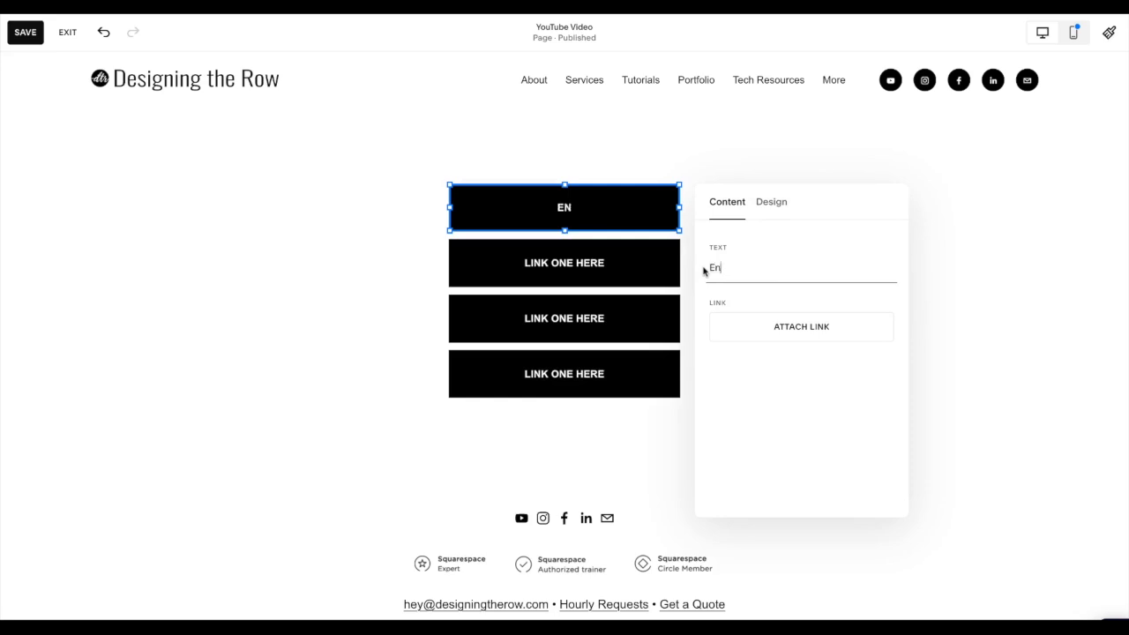
- Link the Enter Website button to the Home page at /home
left_click(721, 330)
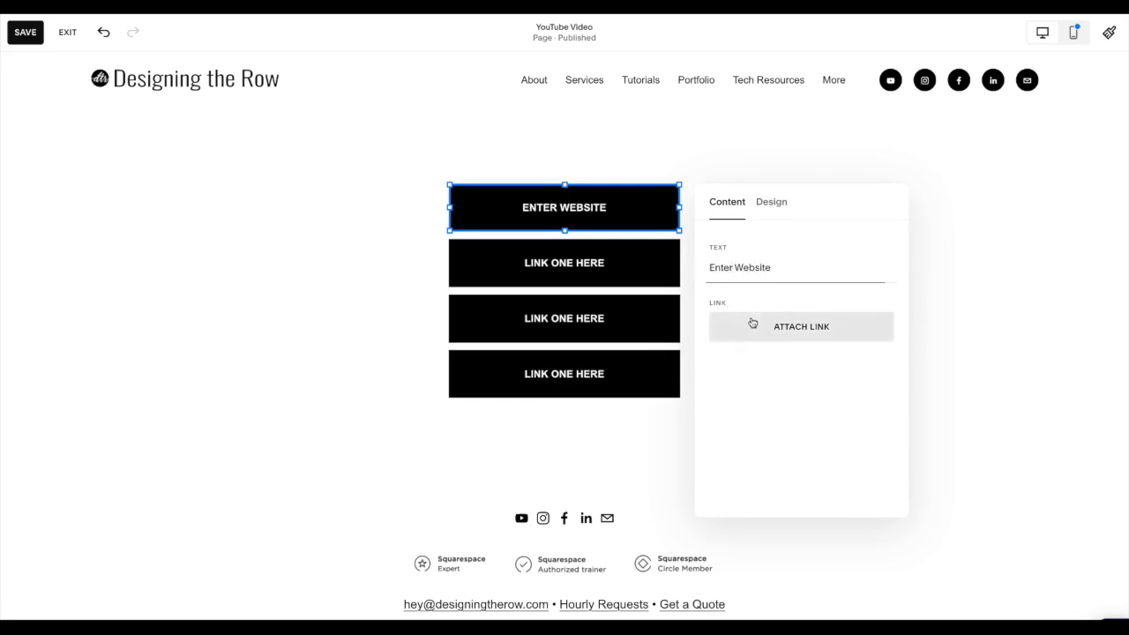
type("/home")
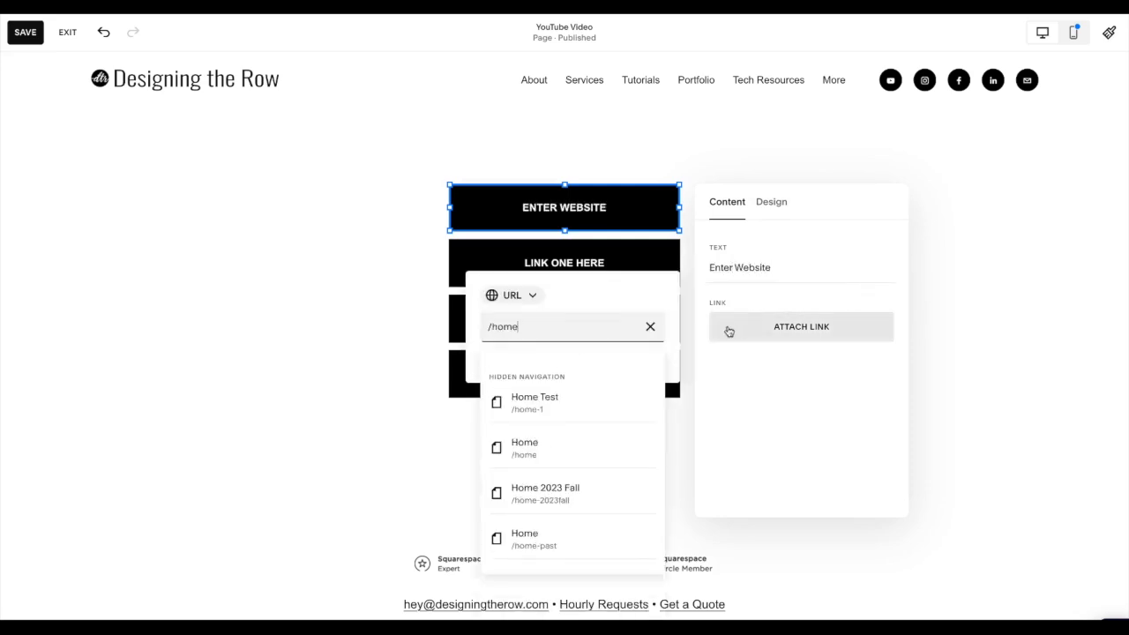
left_click(564, 448)
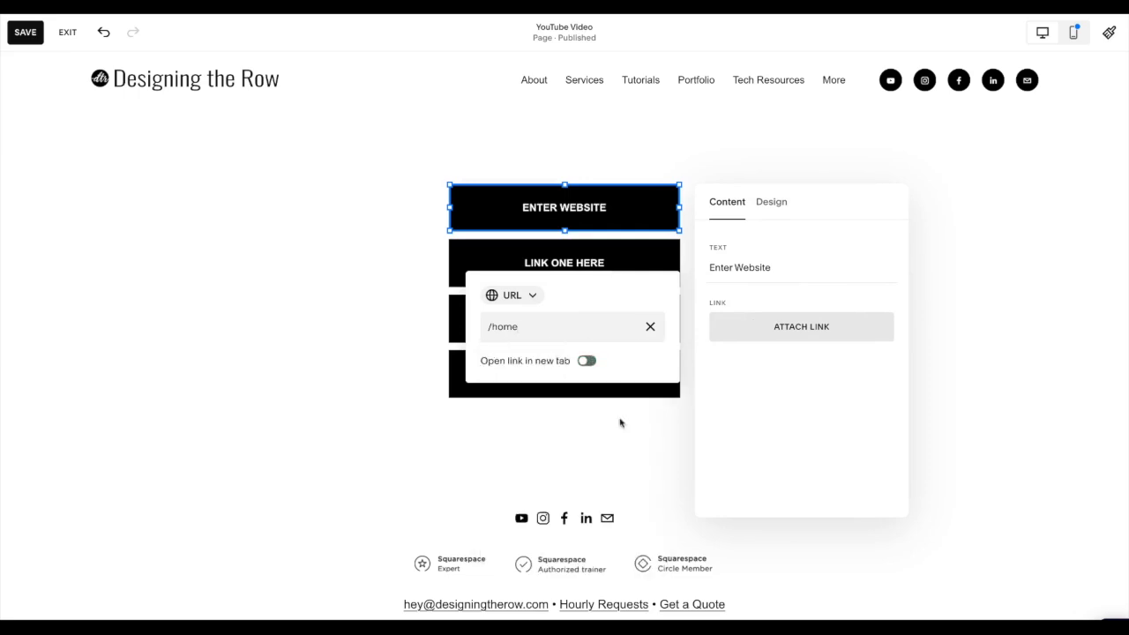
left_click(975, 327)
- Change the text of the second button in the column to "YouTube Channel"
left_click(577, 264)
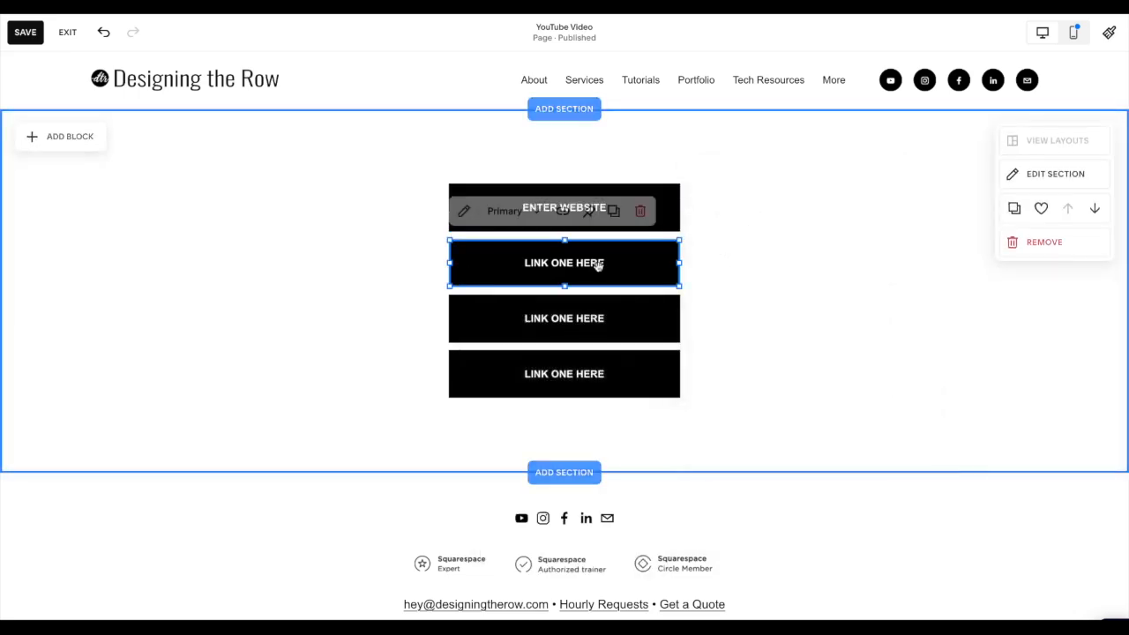
left_click(464, 211)
left_click_drag(799, 322, 705, 326)
type("YouTube Channel")
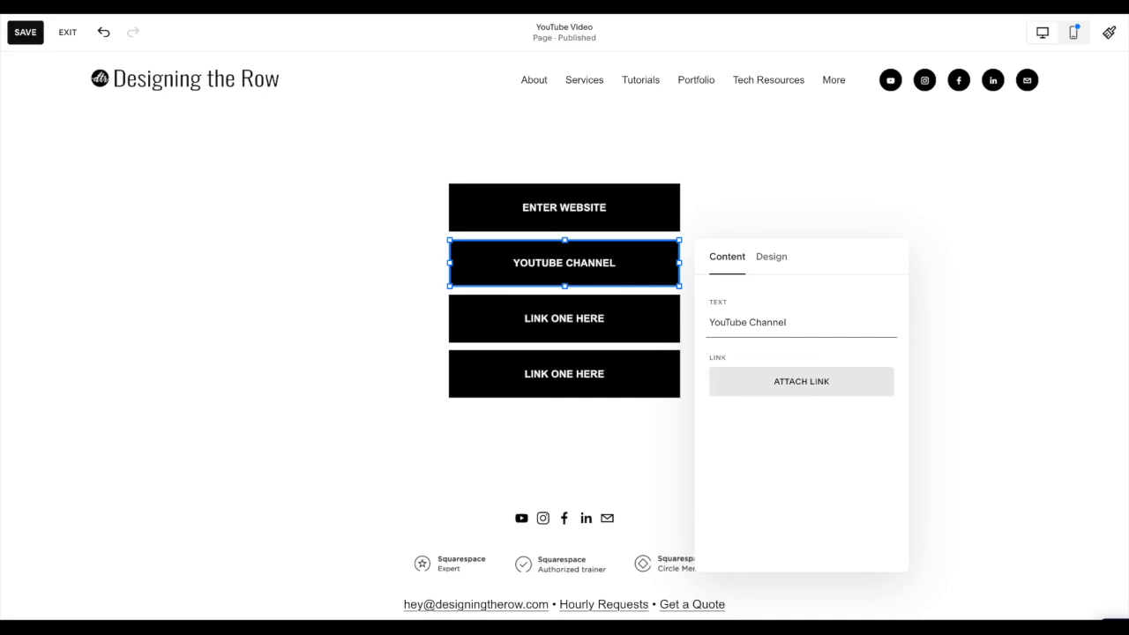
left_click(821, 385)
left_click(603, 388)
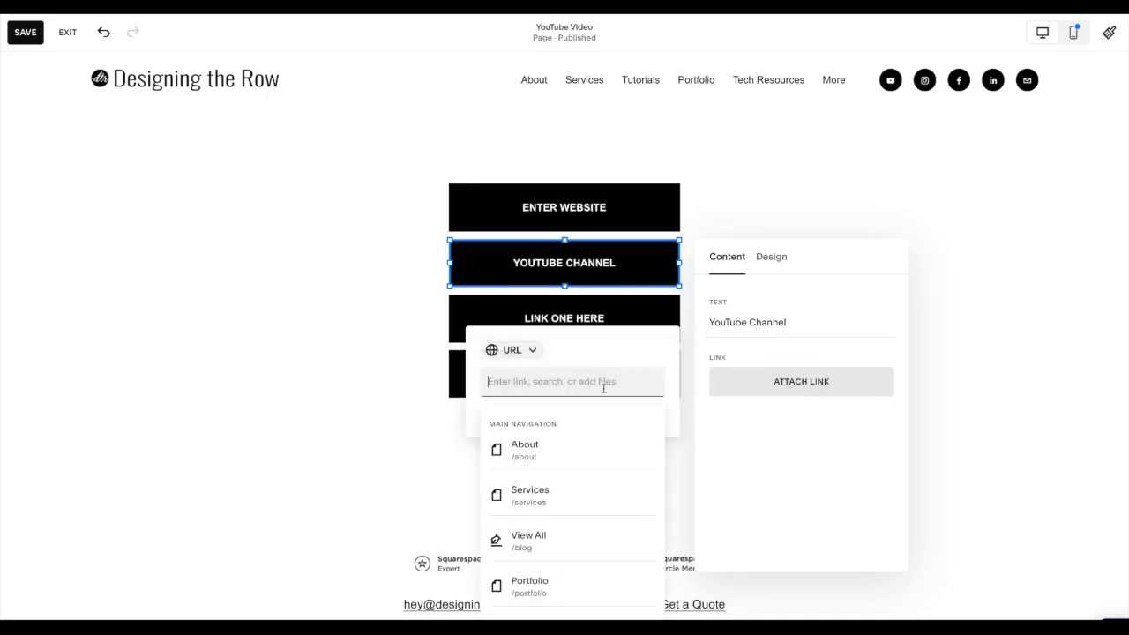
left_click(955, 375)
left_click(955, 370)
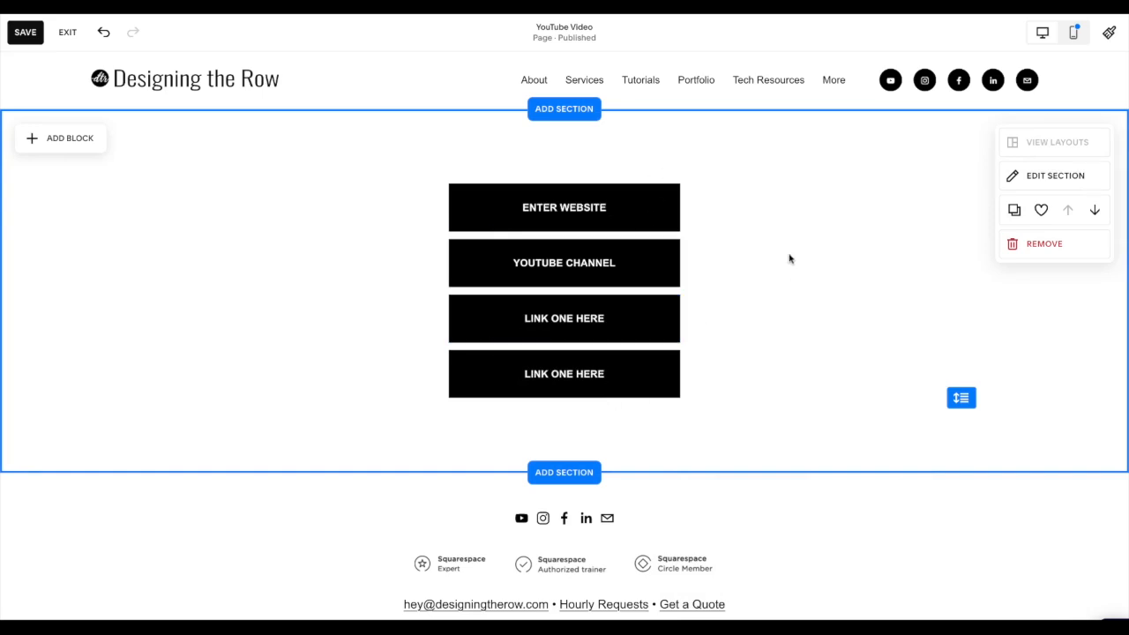
- Switch to the mobile layout, widen the Enter Website button and centre it on the page
left_click(1073, 33)
left_click(556, 203)
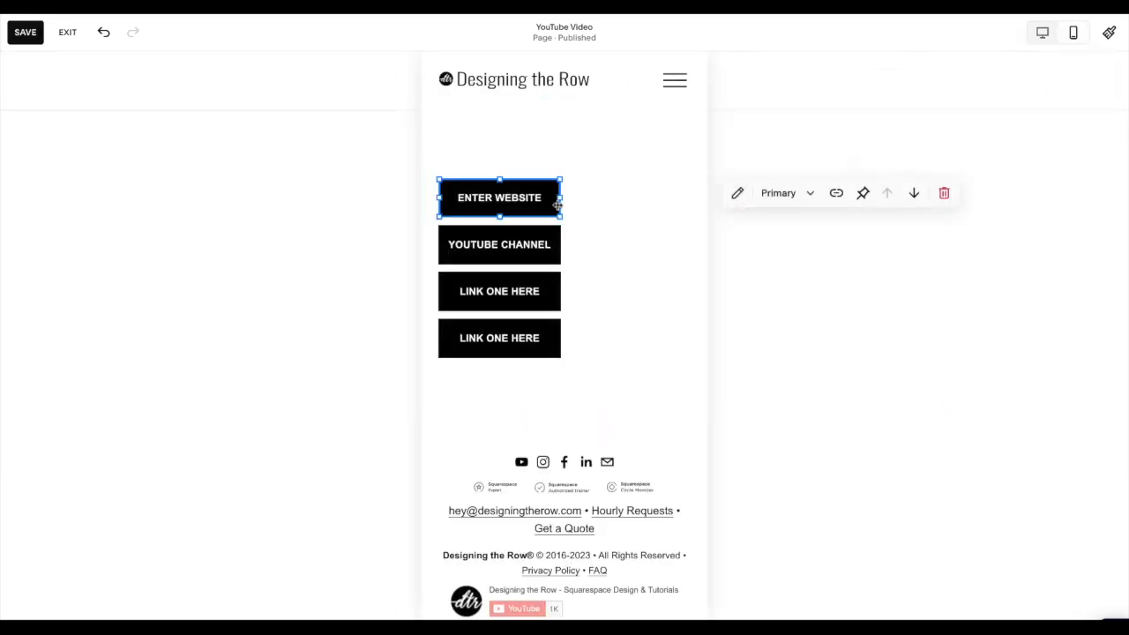
mouse_move(561, 201)
left_mouse_down()
mouse_move(622, 201)
mouse_move(583, 198)
left_mouse_up()
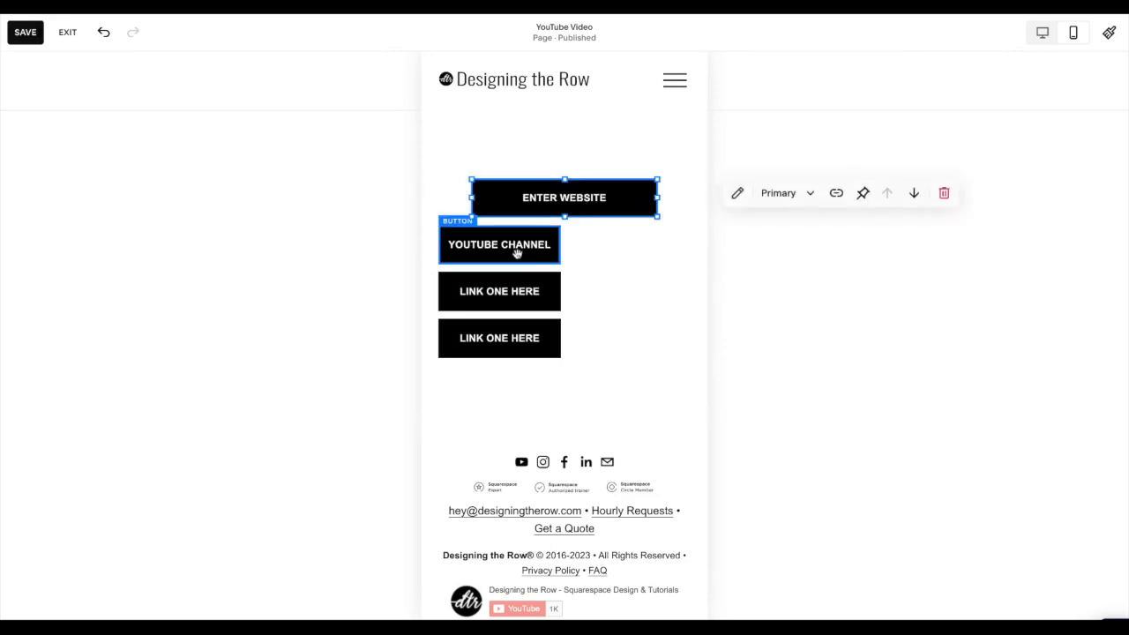
- Widen and centre the other three buttons in the mobile layout to match the Enter Website button
left_click(544, 250)
left_click_drag(585, 244, 559, 246)
left_click(552, 294)
left_click_drag(554, 294, 607, 294)
left_click_drag(535, 343, 658, 340)
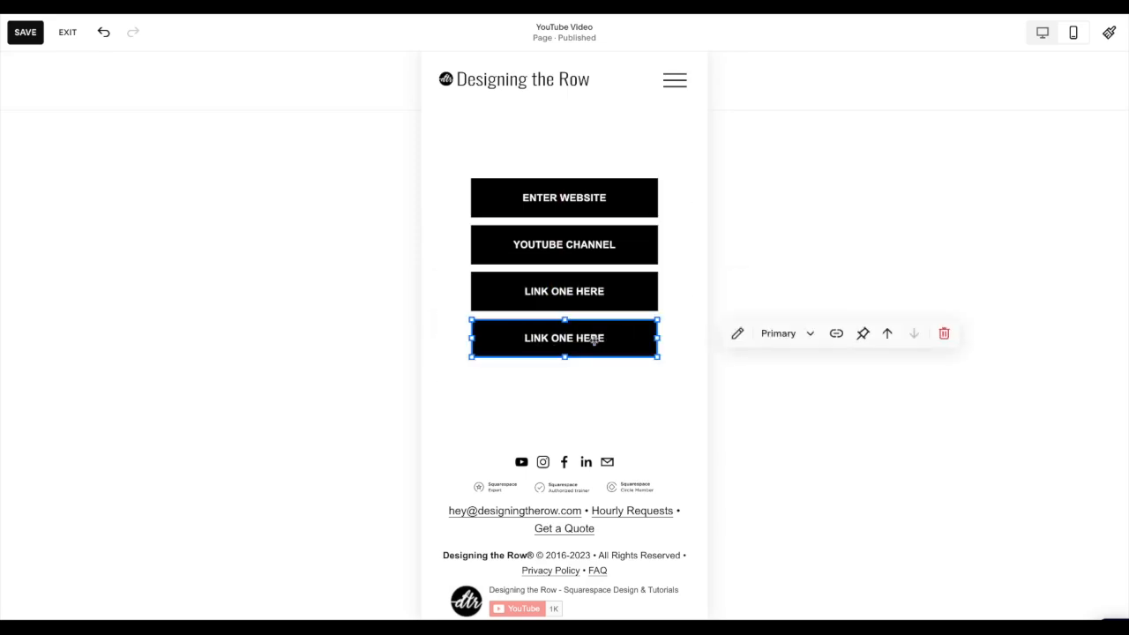
- Compare the button column in the desktop and mobile layouts, ending in the desktop layout
left_click(1043, 34)
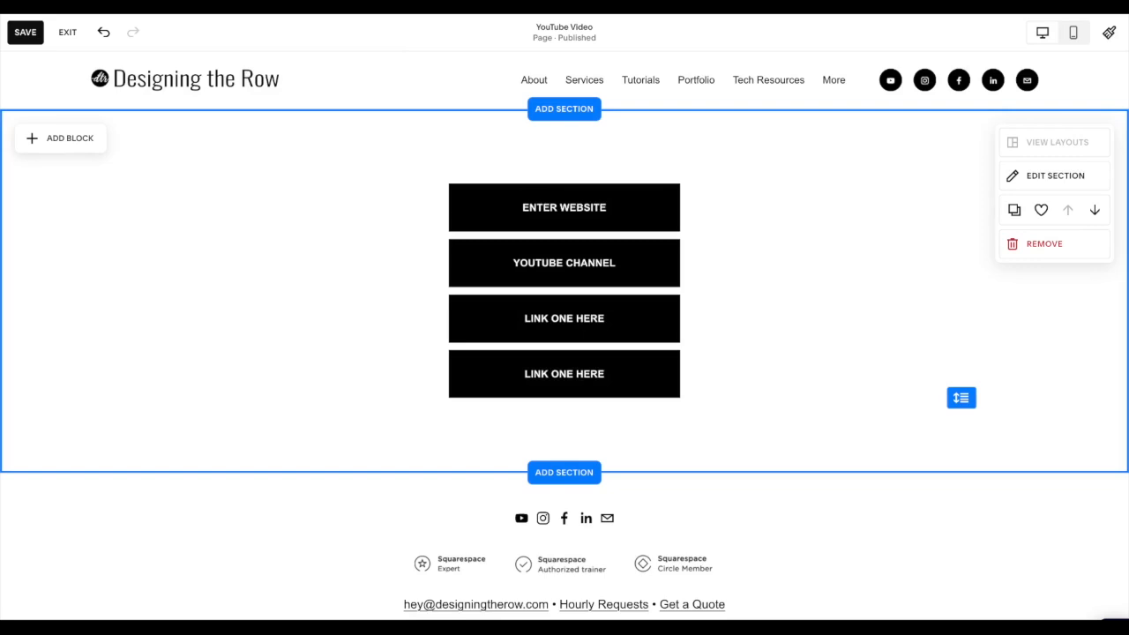
left_click(1072, 32)
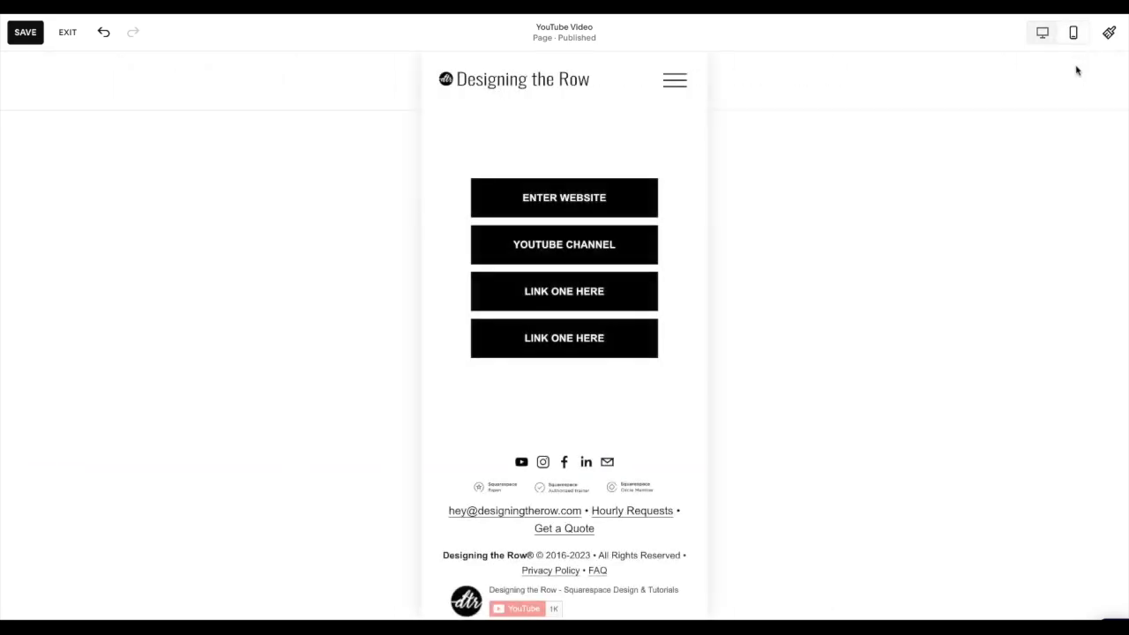
left_click(1040, 37)
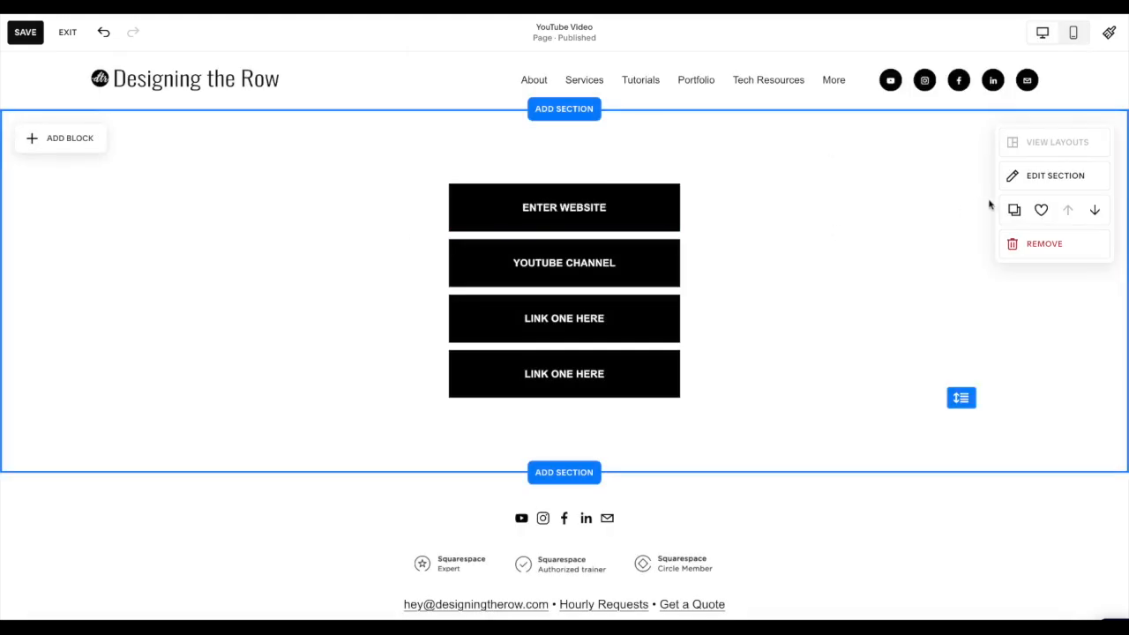
- Find "squarespace designer" in the image library and set Squarespace designer.jpg as the button section's background image
left_click(1014, 176)
left_click(981, 179)
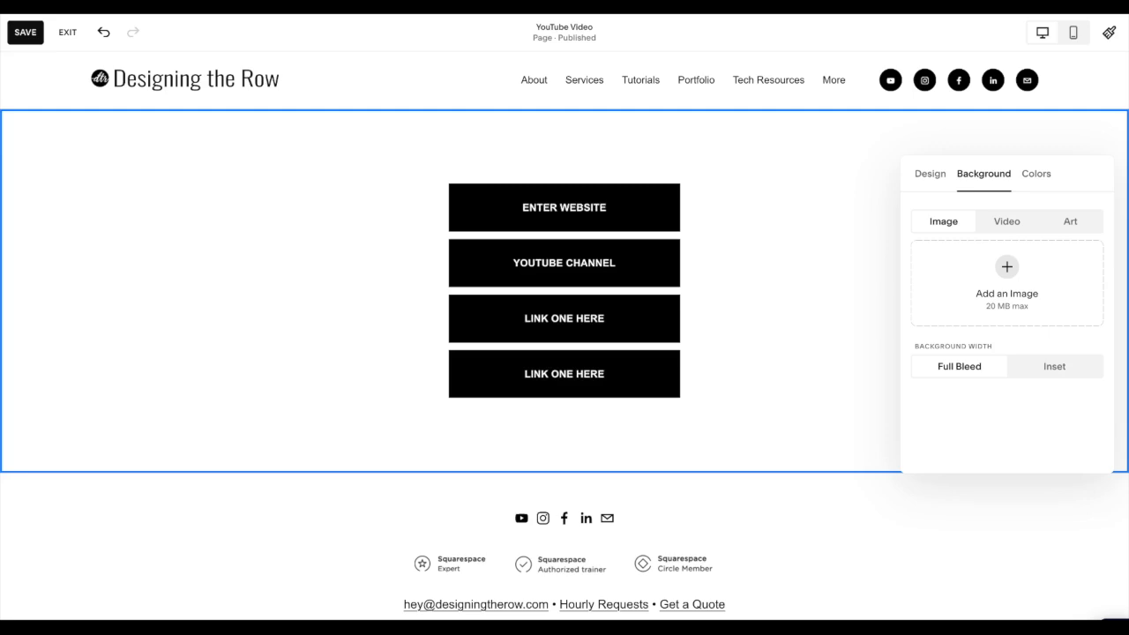
left_click(992, 286)
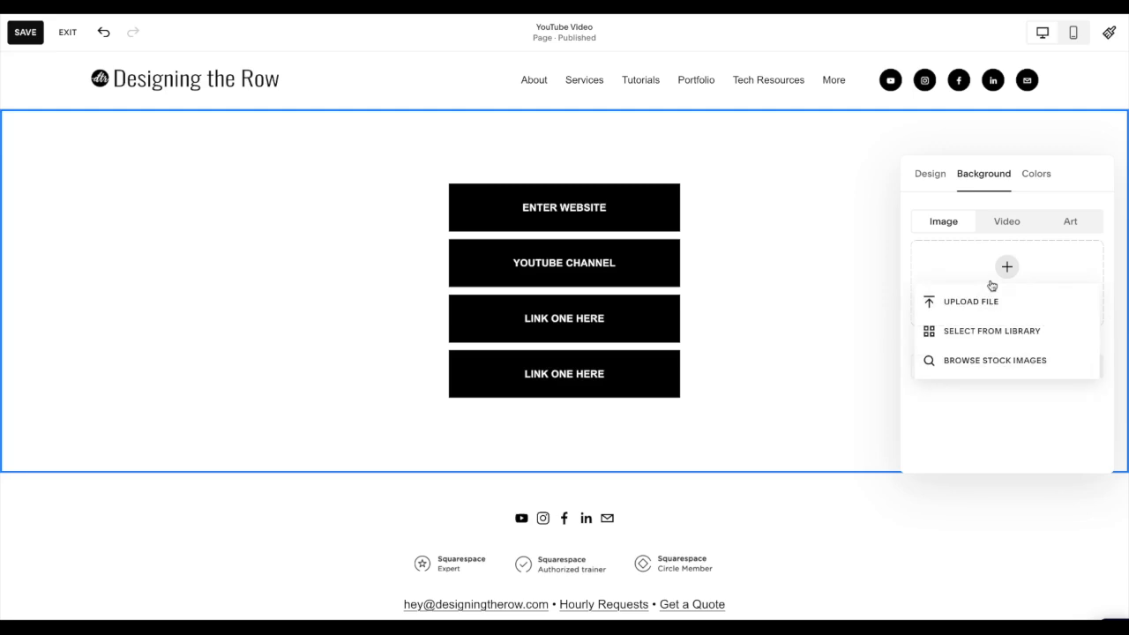
left_click(1025, 331)
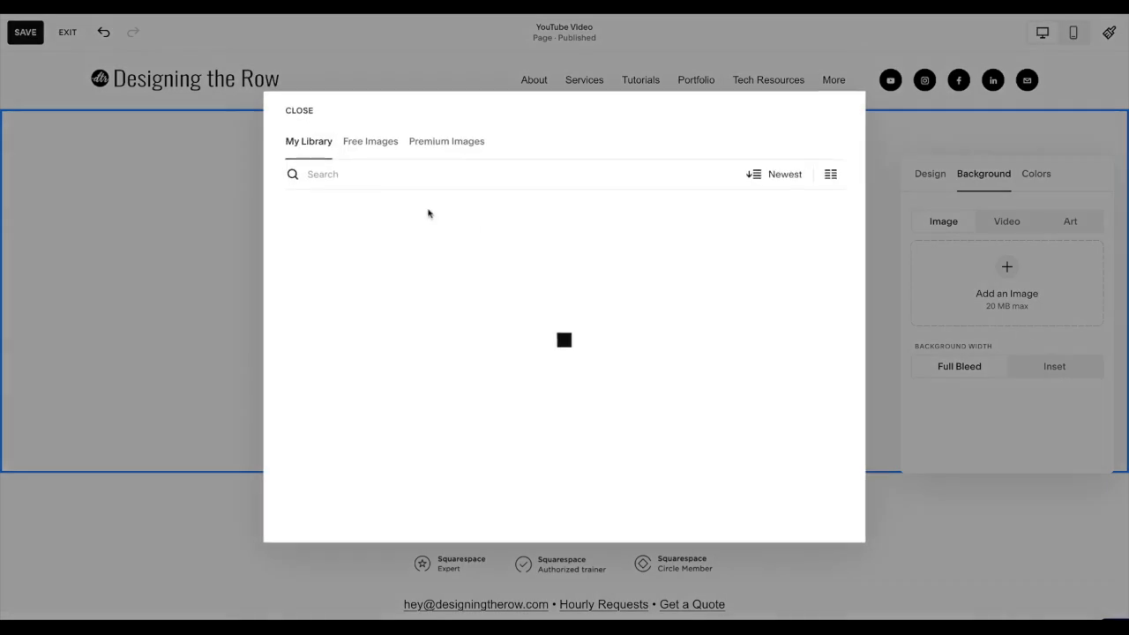
left_click(394, 175)
type("squarespace designer")
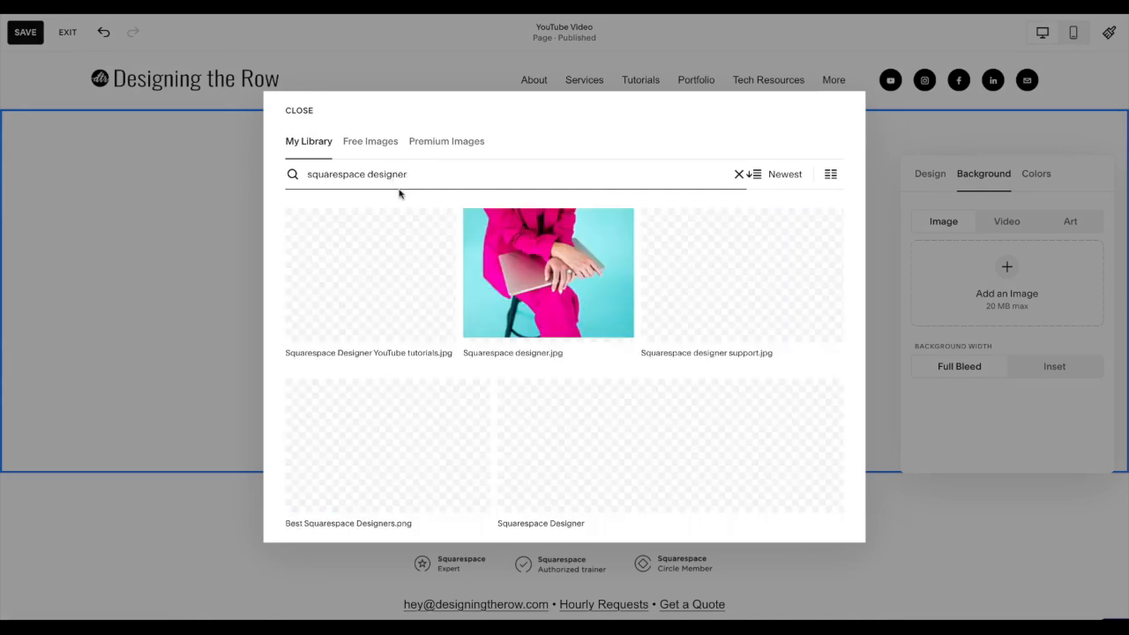
left_click(535, 281)
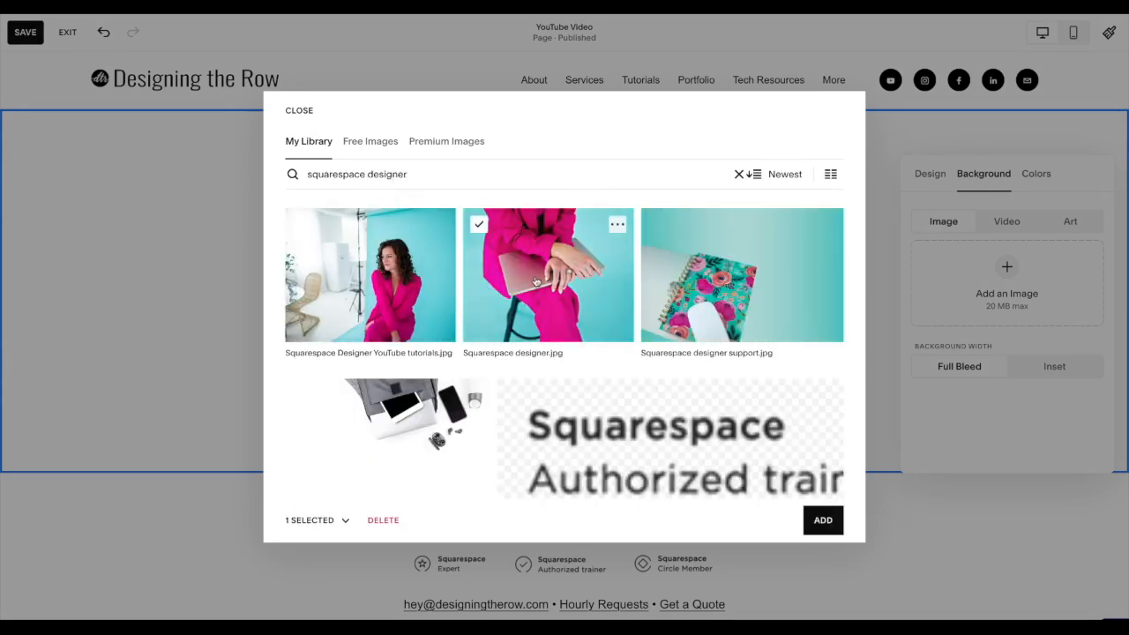
left_click(820, 526)
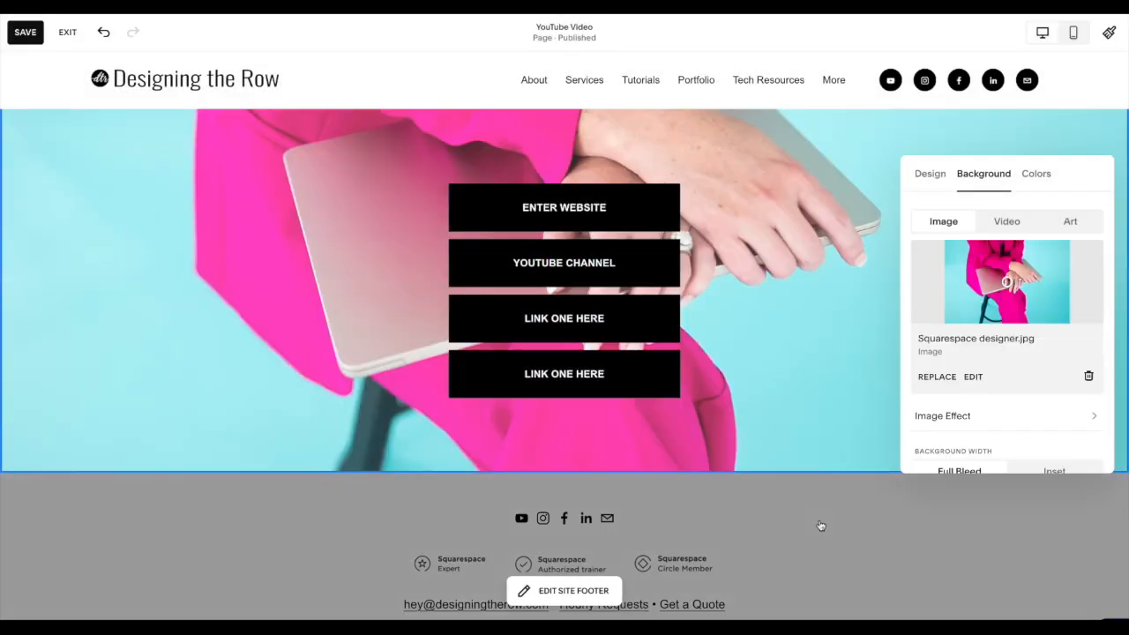
- Apply the Darkest 1 color theme to the button section
left_click(1039, 181)
scroll(1023, 299, "down", 2)
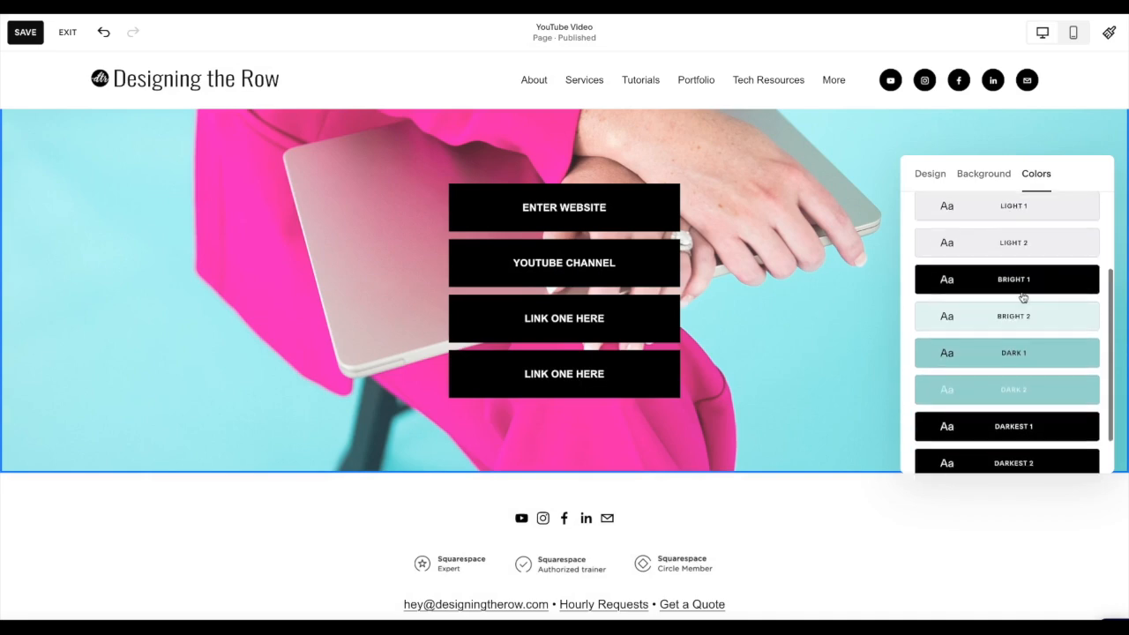
left_click(1023, 304)
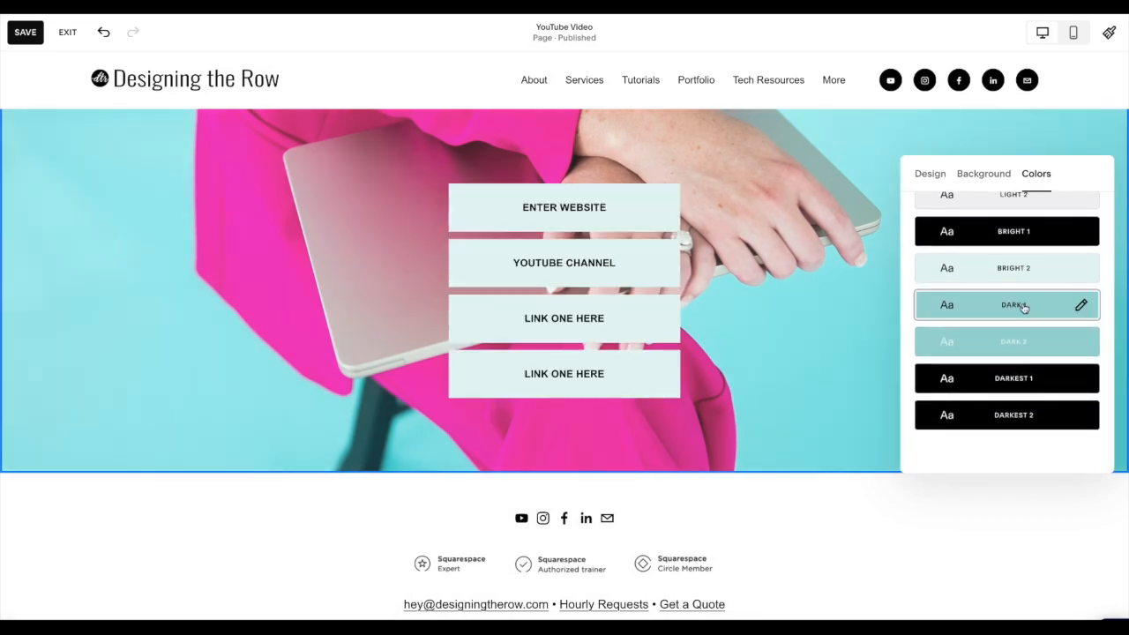
left_click(1019, 379)
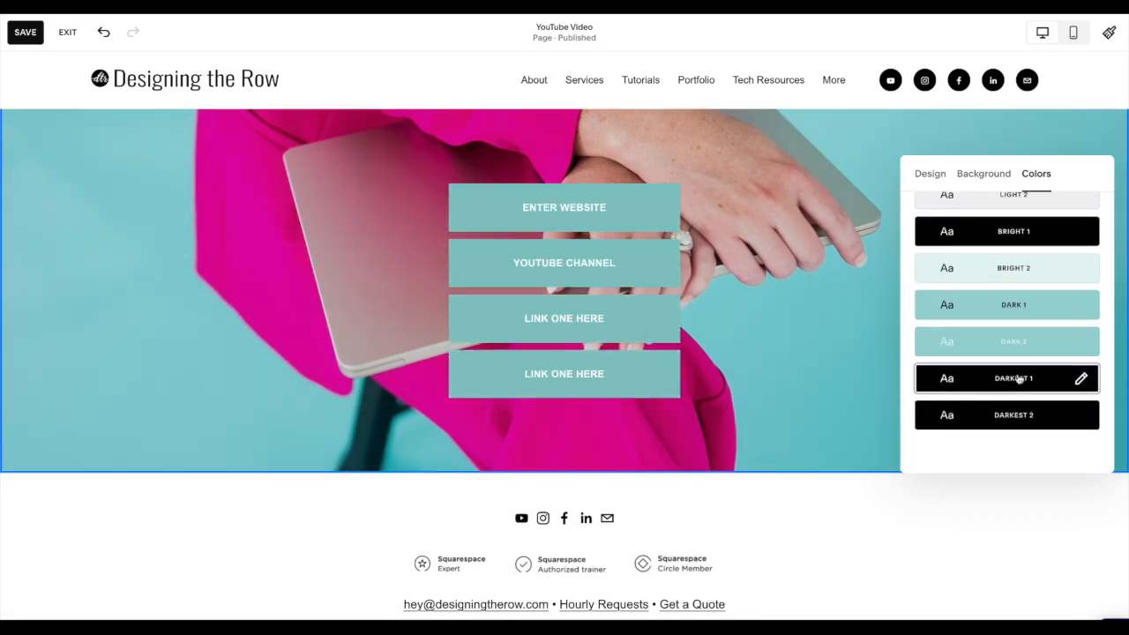
- Set the overlay opacity of the section's background image to 32%
left_click(979, 181)
scroll(995, 287, "down", 2)
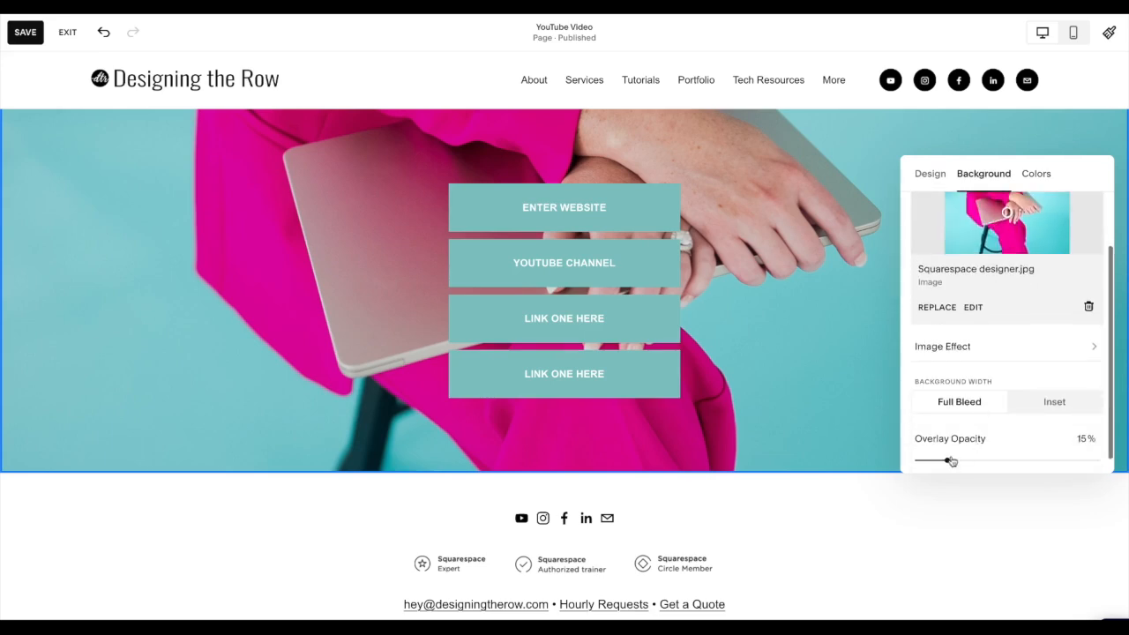
left_click_drag(949, 461, 981, 460)
left_click(804, 252)
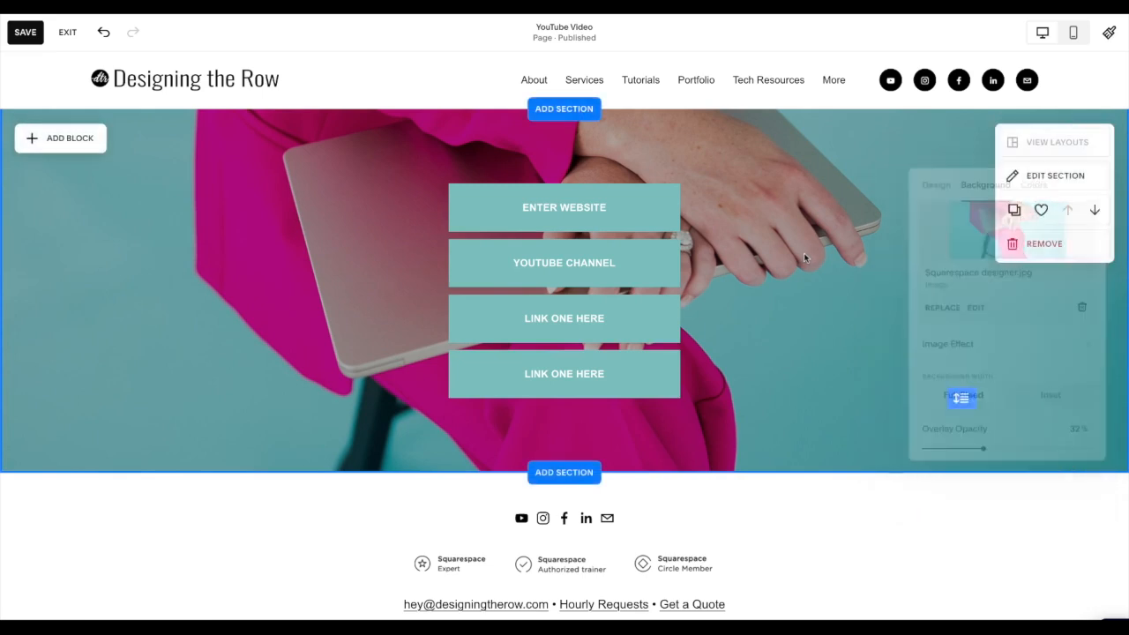
- Move all four link buttons down together to leave room above them in the section
left_click_drag(740, 207, 597, 373)
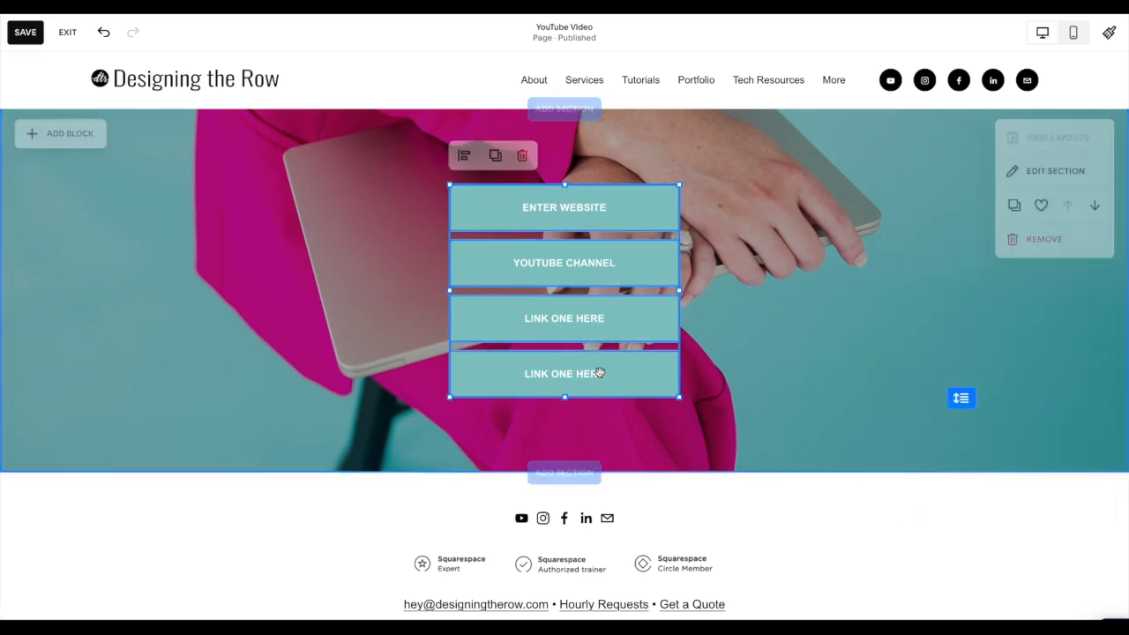
left_click_drag(601, 386, 601, 411)
left_click(353, 271)
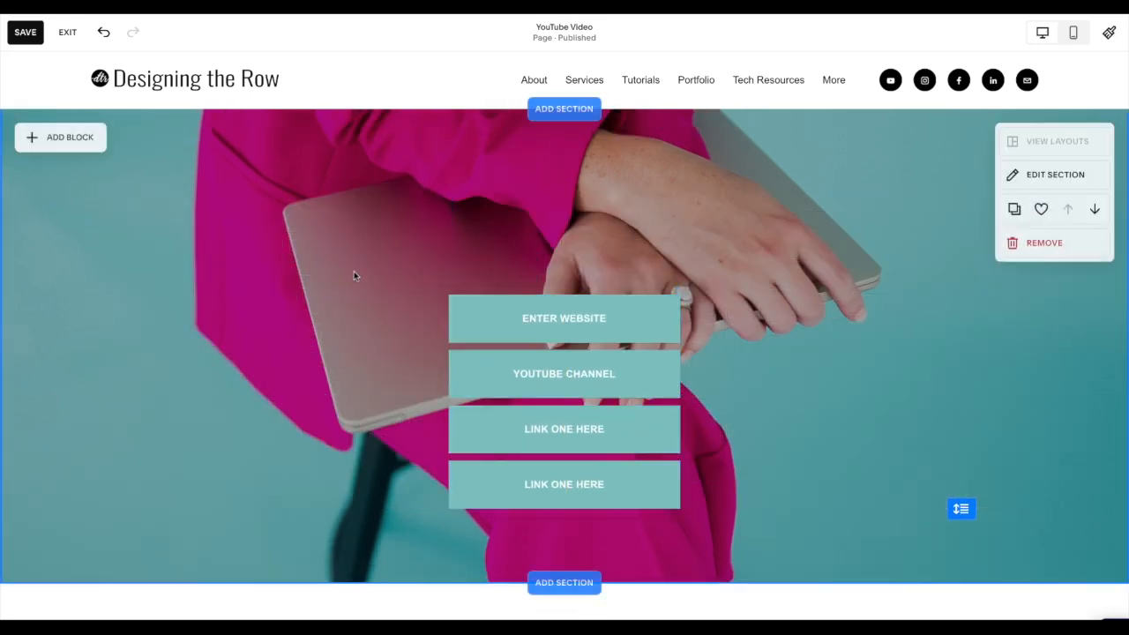
- Add a text block directly above the Enter Website button, centred and wider than the buttons
left_click(92, 143)
left_click(71, 222)
left_click_drag(205, 206, 483, 262)
left_click_drag(599, 258, 758, 262)
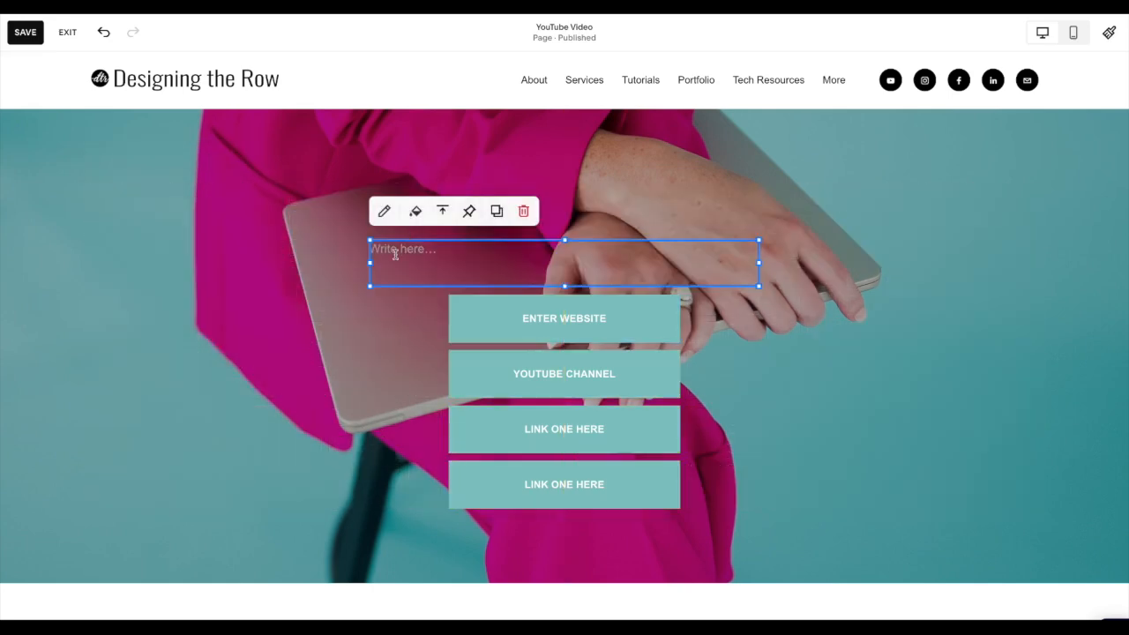
- Enter "Thanks for visiting my link in bio!" in the text block above the buttons
left_click(395, 254)
type("Thanks for visiting my link in bio!")
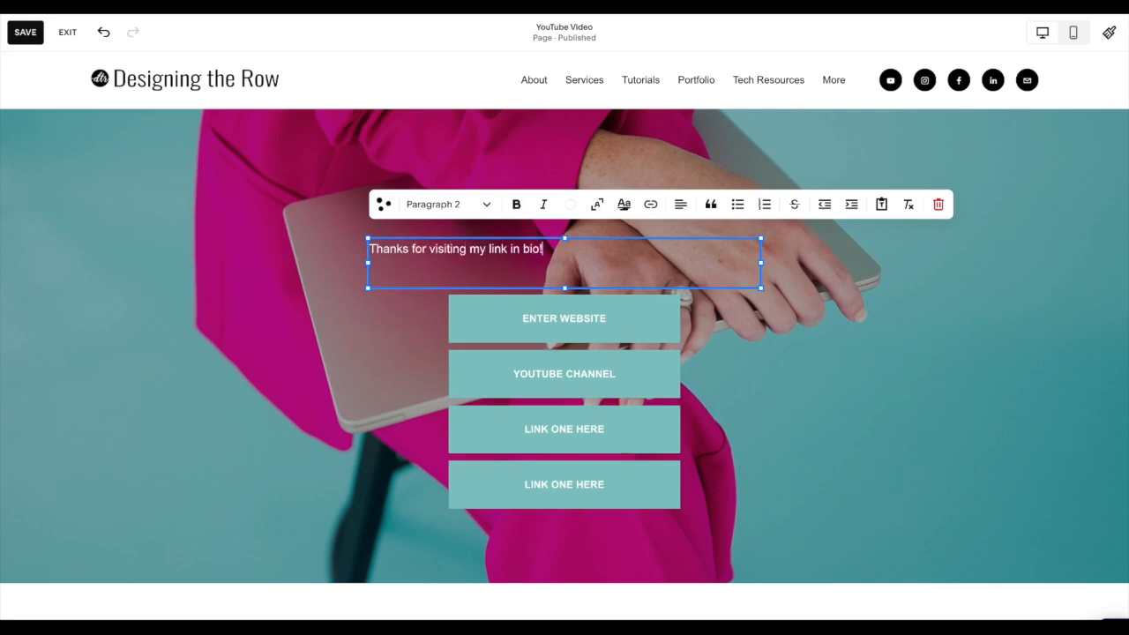
- Format the greeting text as Heading 4 and centre-align it
left_click(432, 203)
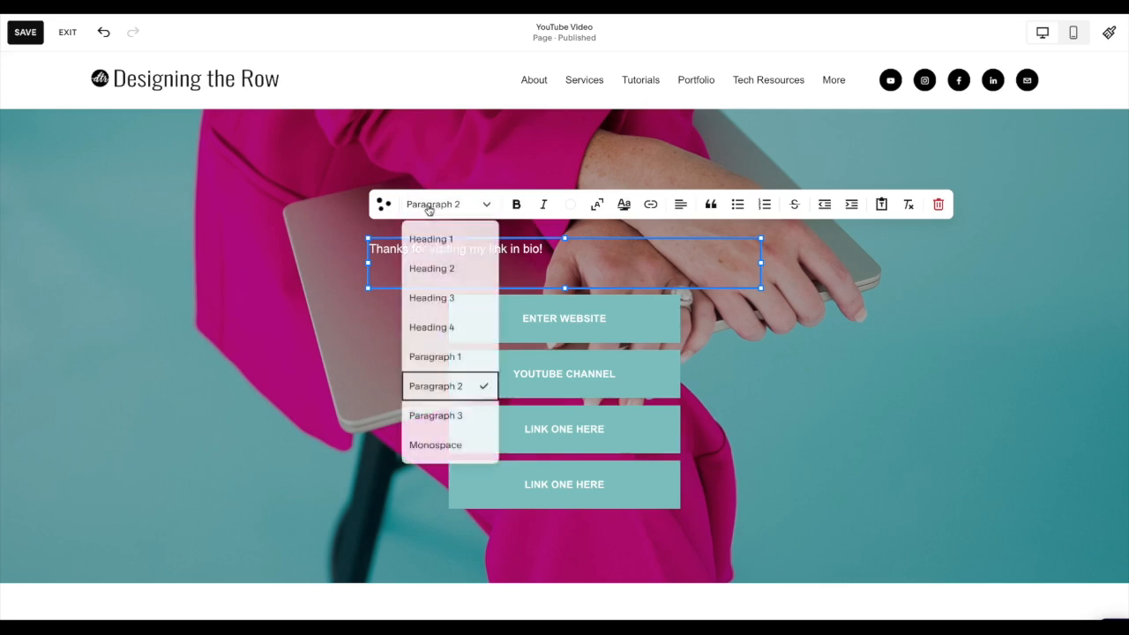
left_click(430, 324)
left_click(680, 203)
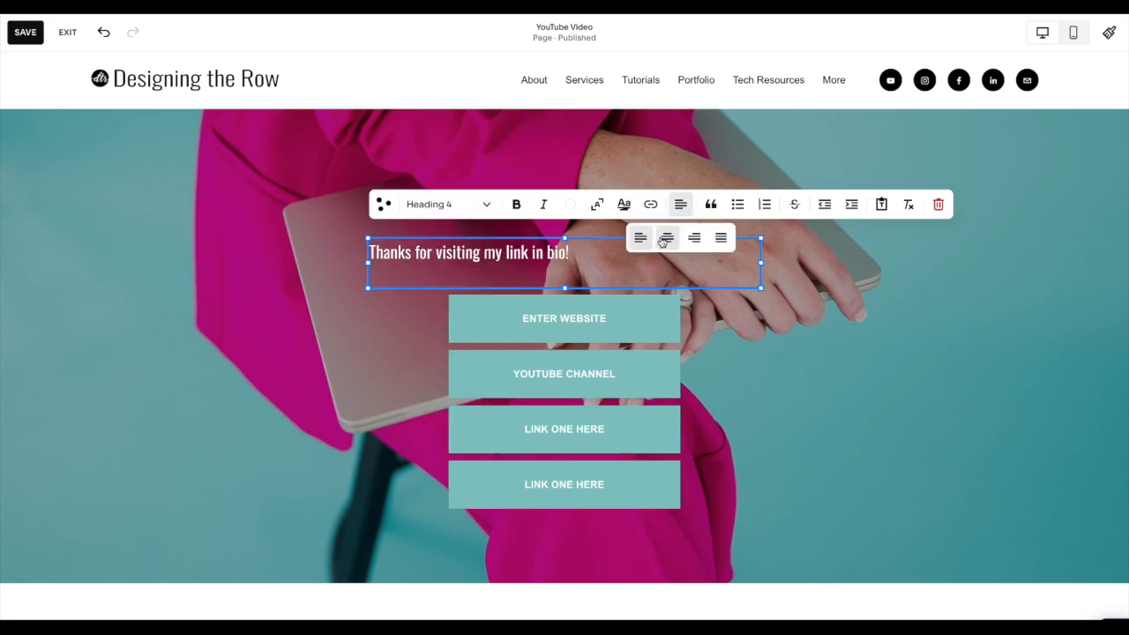
left_click(667, 237)
left_click(777, 386)
- Add an image block with the pink-suit headshot from the image library and mask it with a circle shape
left_click(62, 138)
left_click(164, 223)
left_click(105, 157)
left_click(432, 286)
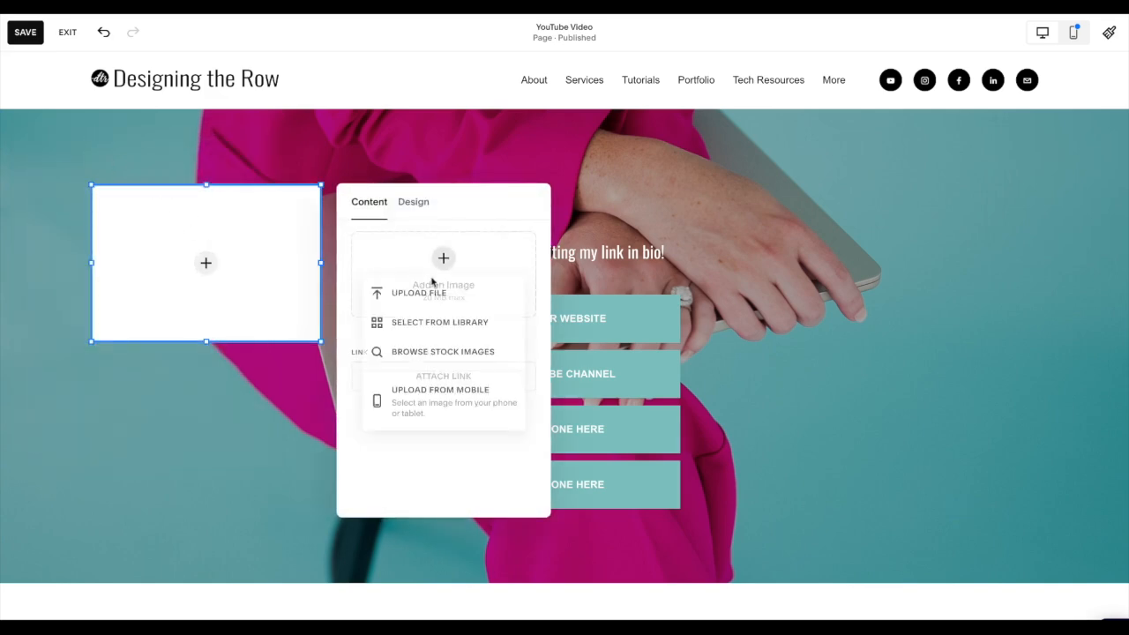
left_click(433, 323)
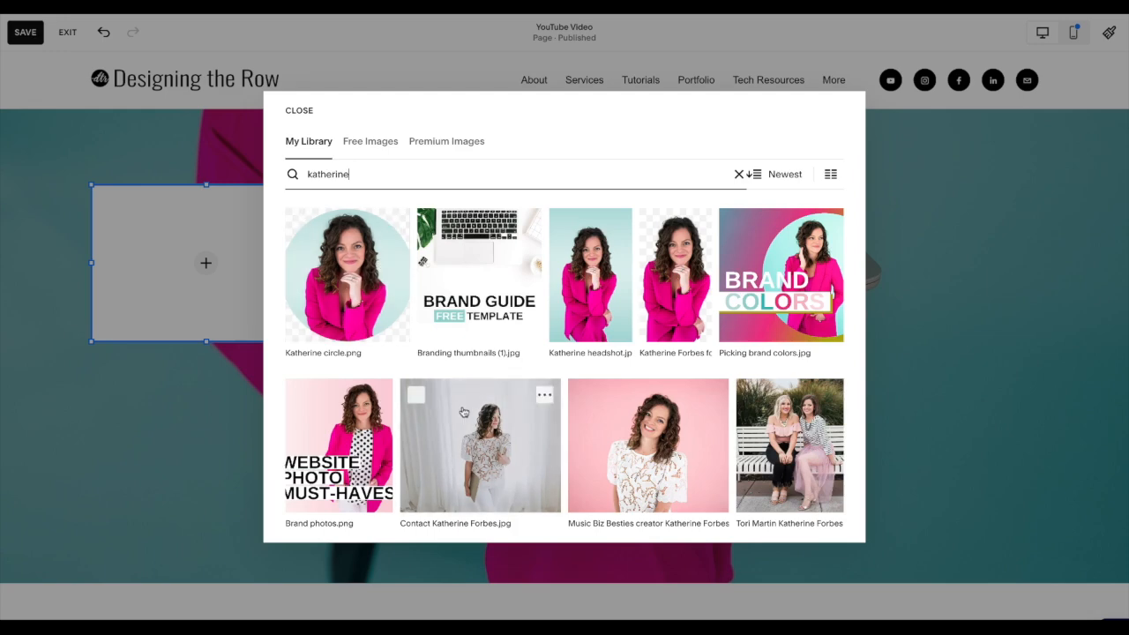
left_click(595, 288)
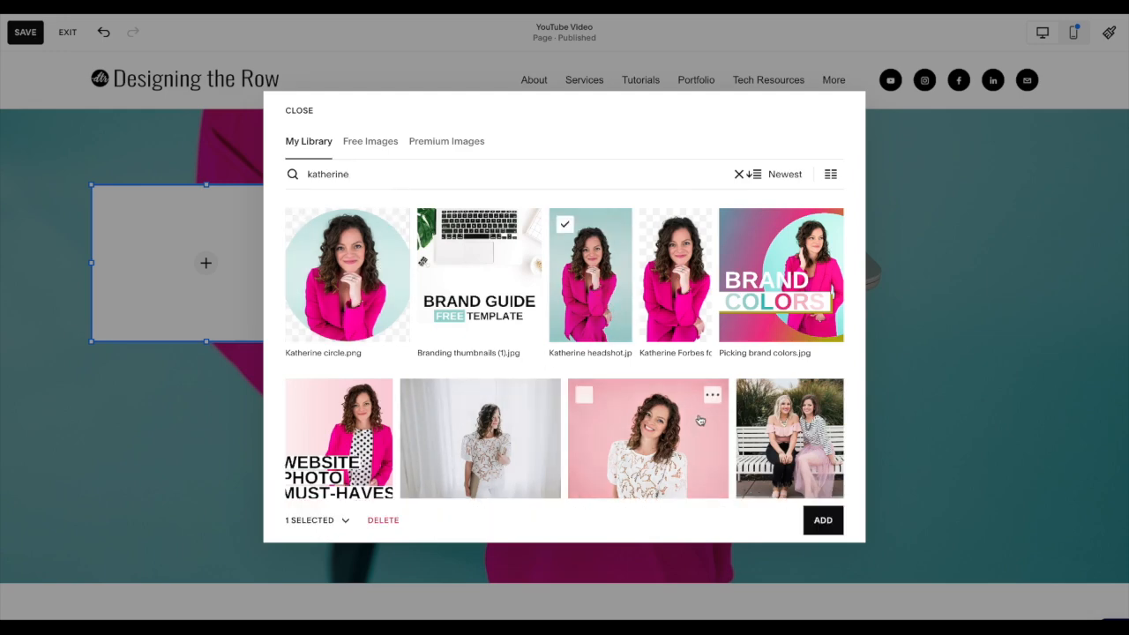
left_click(822, 521)
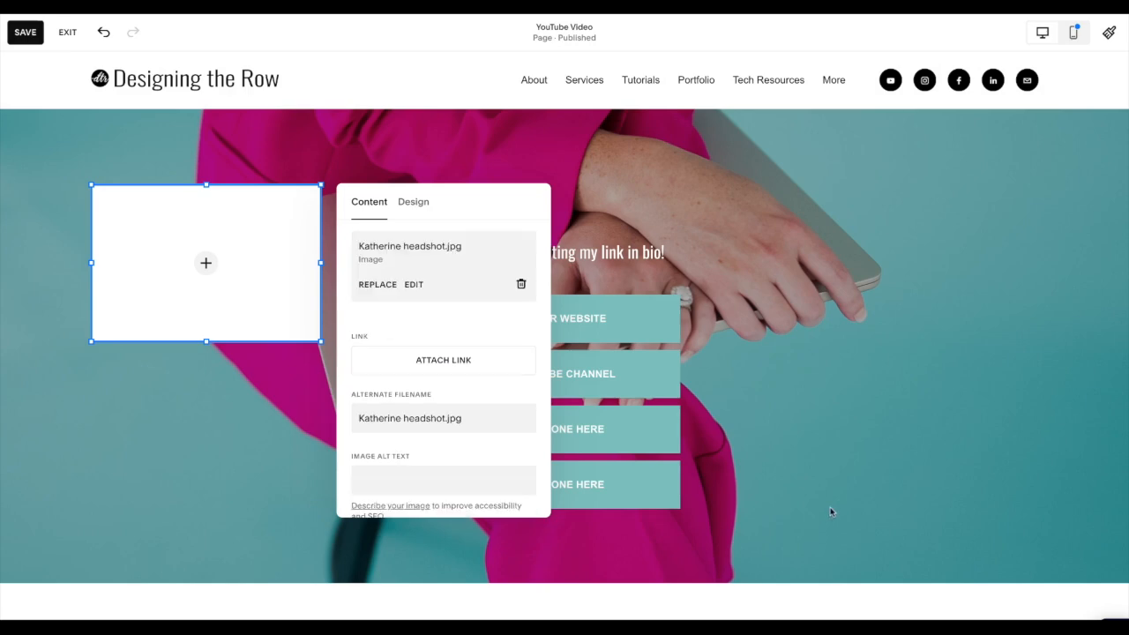
left_click(424, 212)
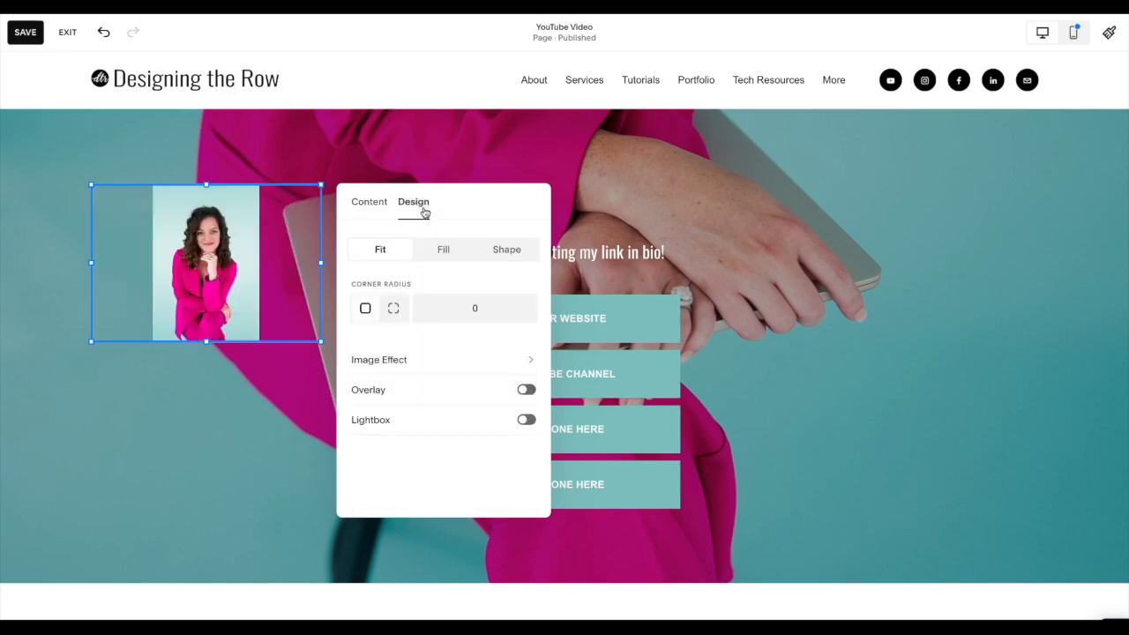
left_click(507, 252)
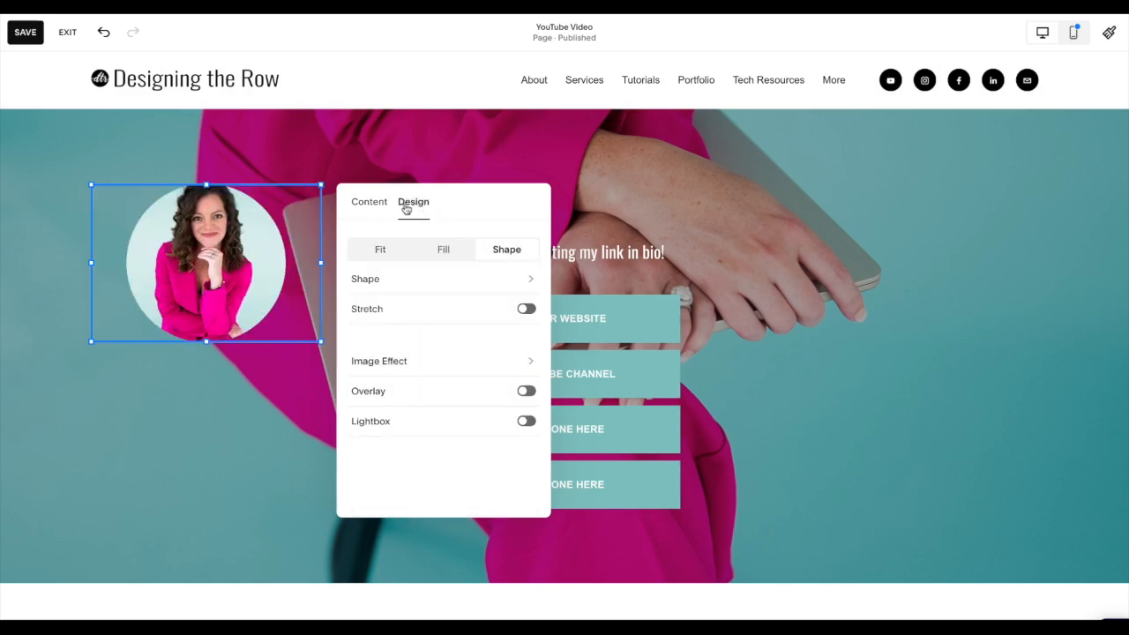
- Try the stair-step and four-lobed shapes on the headshot, then return it to the circle
left_click(462, 279)
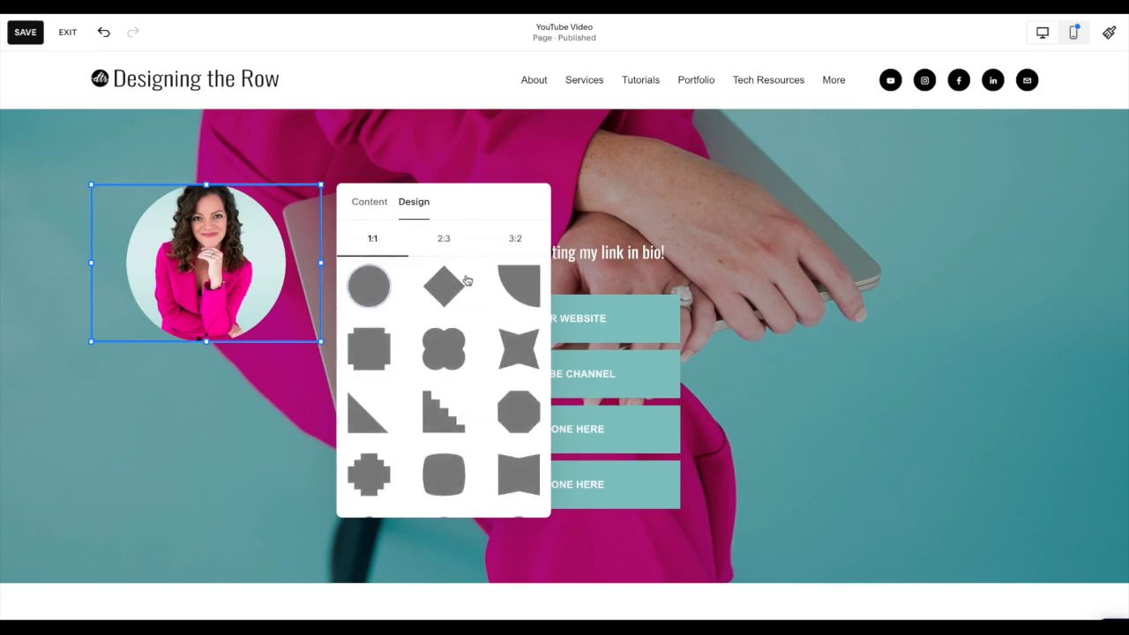
scroll(448, 411, "down", 2)
scroll(447, 411, "up", 2)
left_click(447, 411)
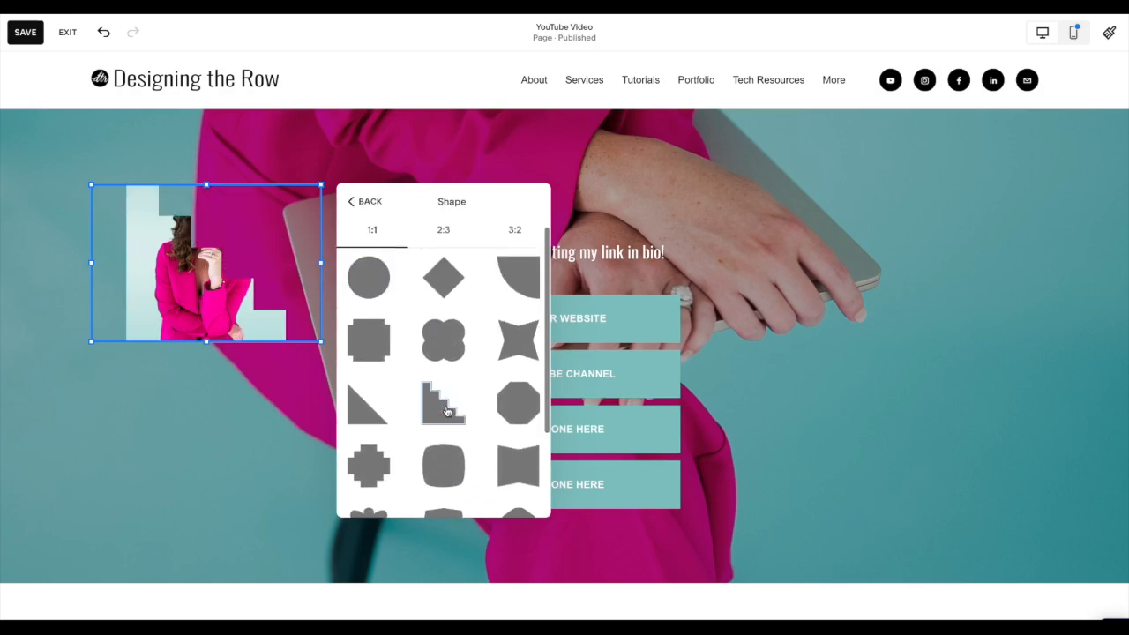
left_click(440, 352)
scroll(440, 352, "up", 1)
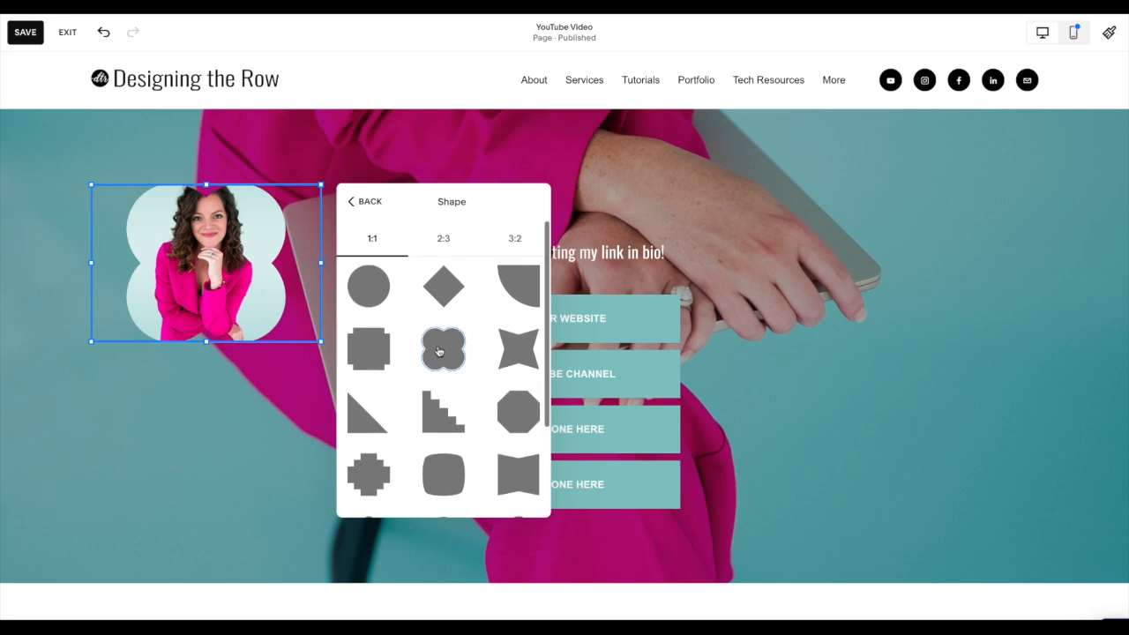
left_click(386, 305)
left_click(369, 204)
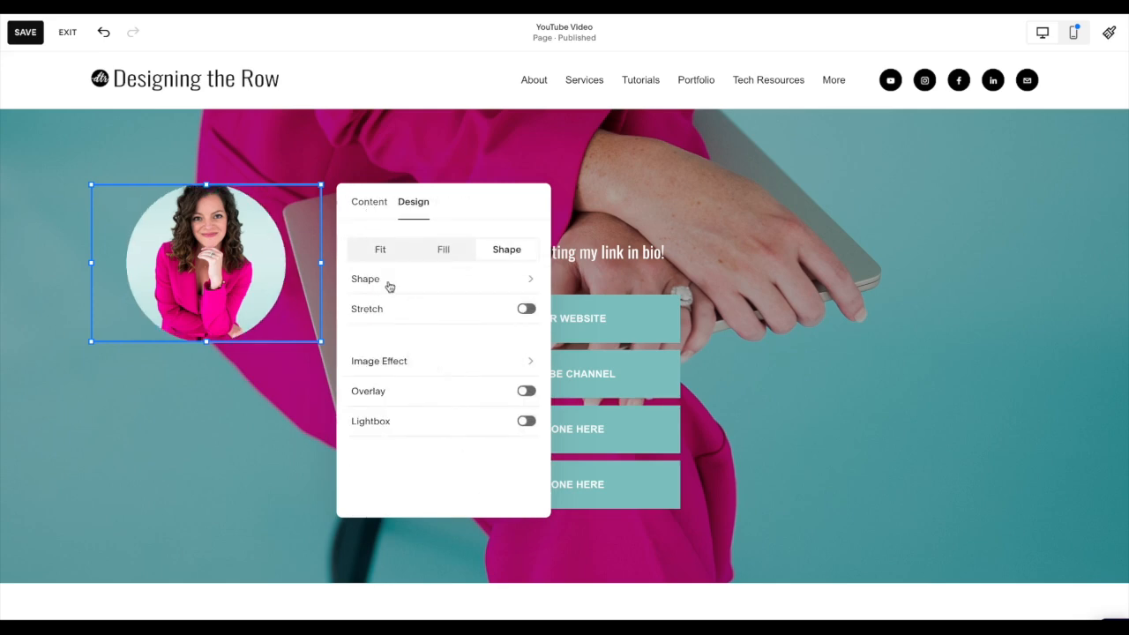
- Adjust the headshot's focal point so the whole head fits inside the circle
left_click(371, 204)
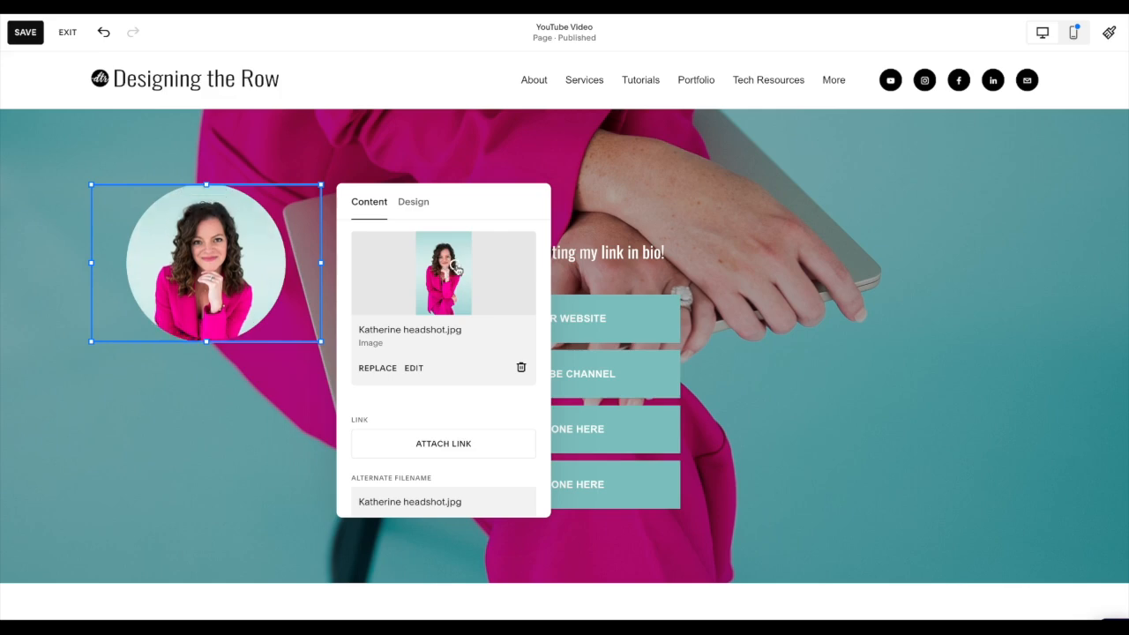
left_click(248, 394)
- Centre the round headshot at a smaller size above the greeting, shifting the greeting and buttons down to fit
mouse_move(270, 221)
left_mouse_down()
mouse_move(632, 221)
mouse_move(496, 220)
mouse_move(511, 221)
left_mouse_up()
left_click_drag(626, 482, 627, 538)
left_click_drag(462, 231, 569, 287)
left_click(223, 217)
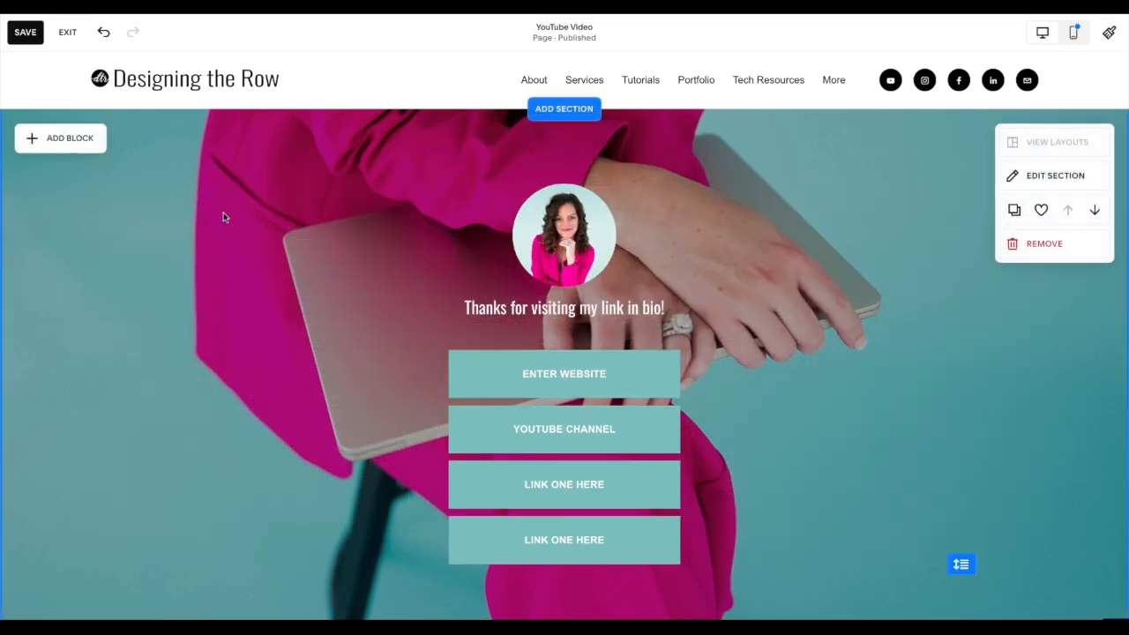
- Add a new image block to the section and choose its picture from the image library
left_click(68, 136)
left_click(172, 226)
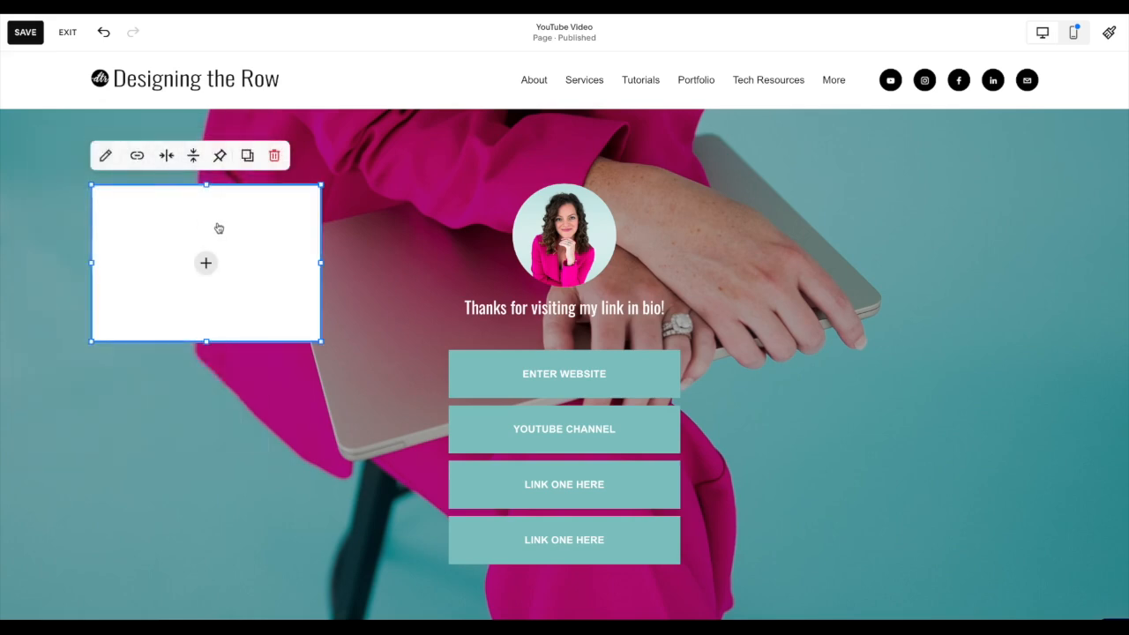
left_click(106, 155)
left_click(436, 267)
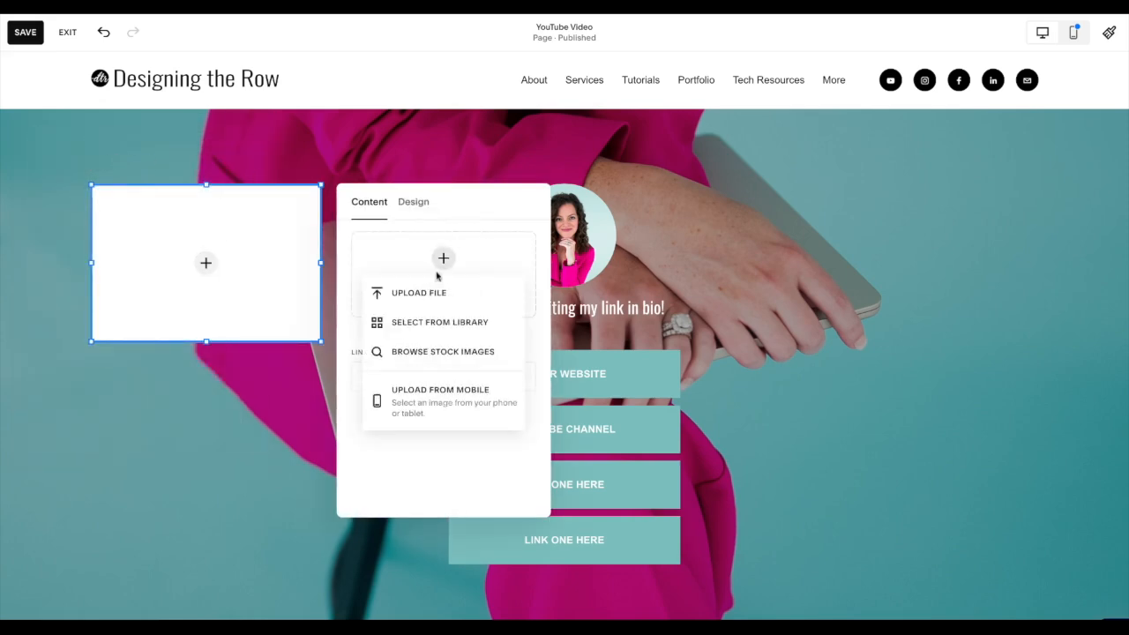
left_click(441, 323)
- Search the library for "dtr" and add the black DTR circle logo to the image block
left_click(403, 179)
type("dtr")
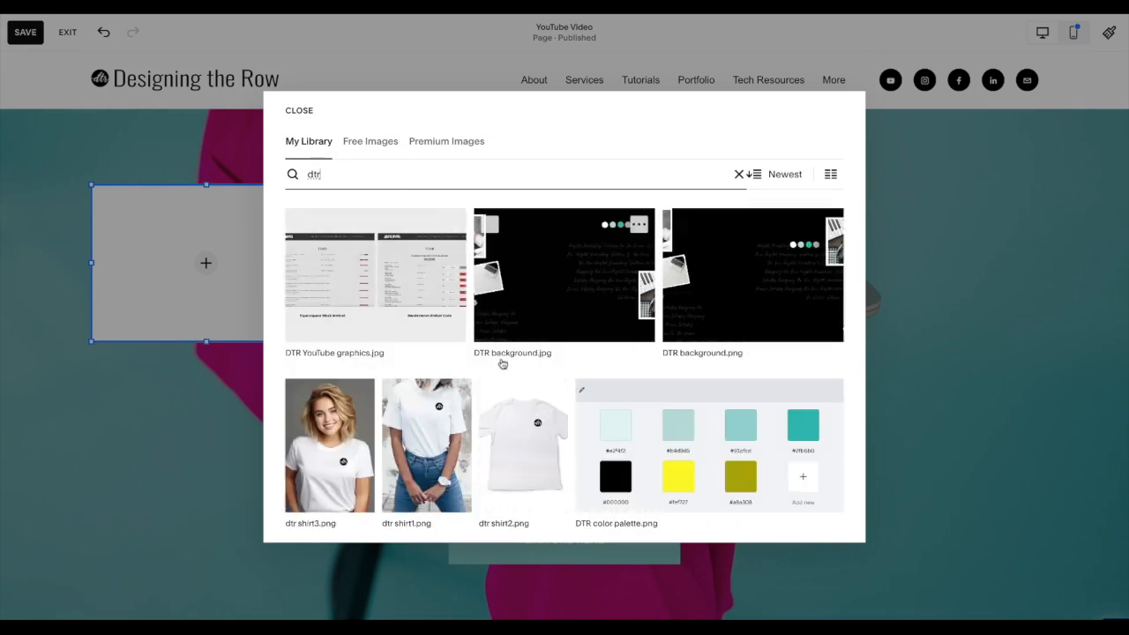
scroll(507, 388, "down", 4)
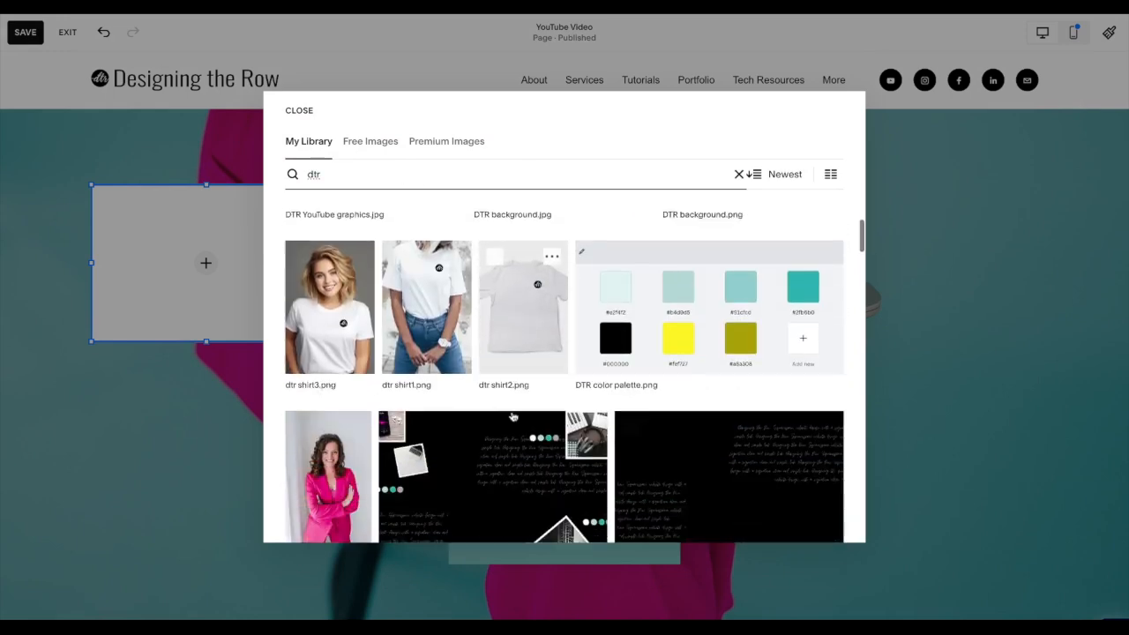
scroll(514, 416, "down", 15)
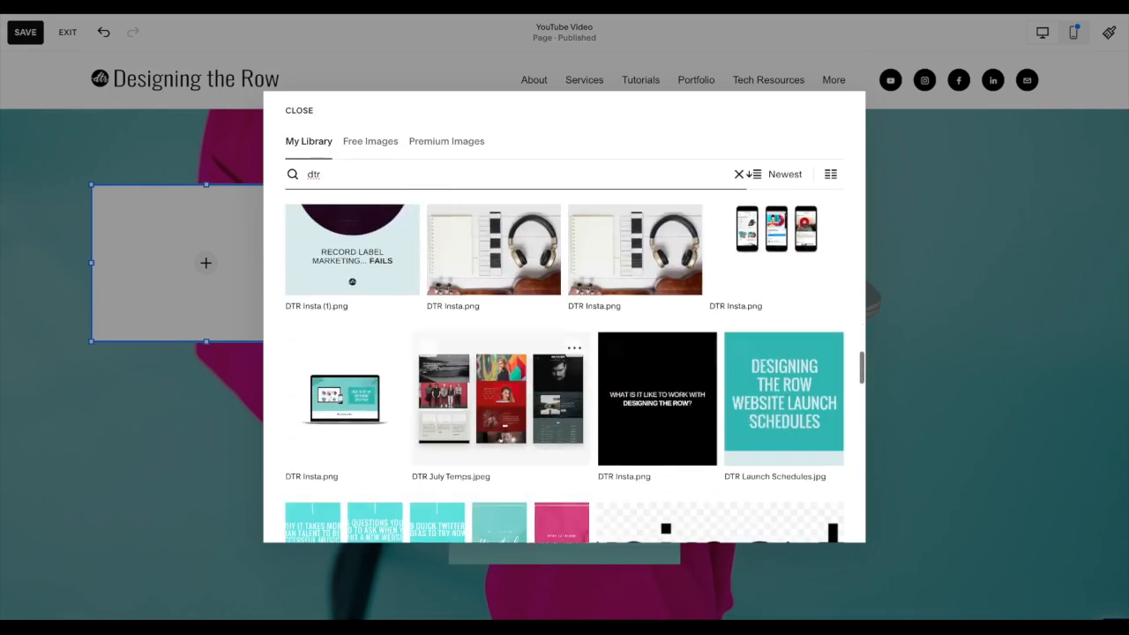
scroll(564, 373, "down", 10)
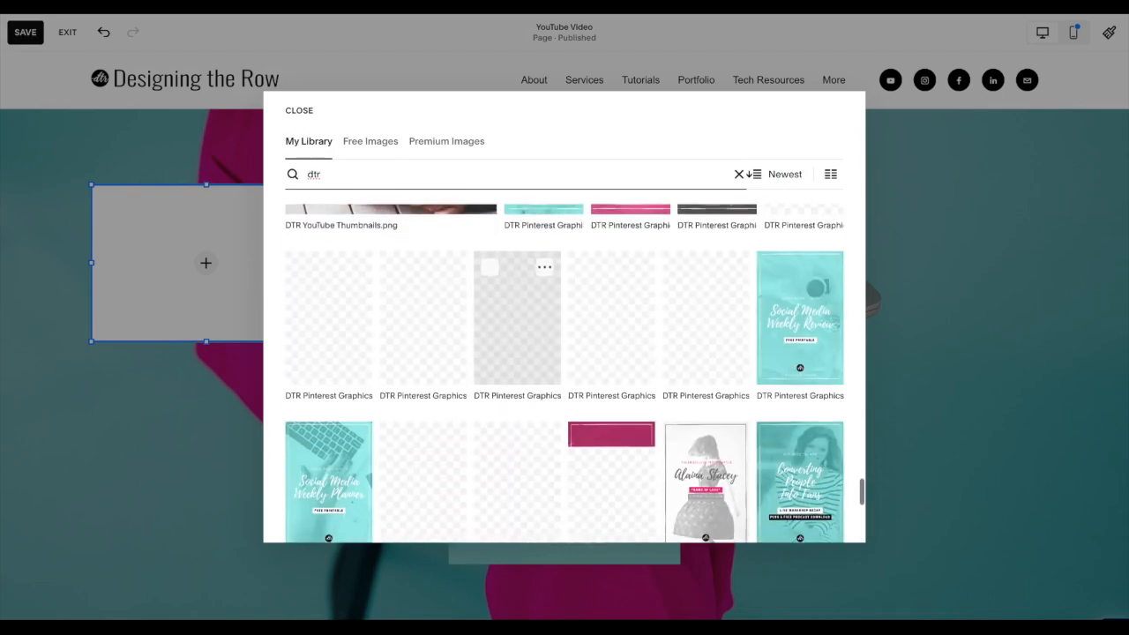
scroll(514, 398, "down", 3)
left_click(291, 445)
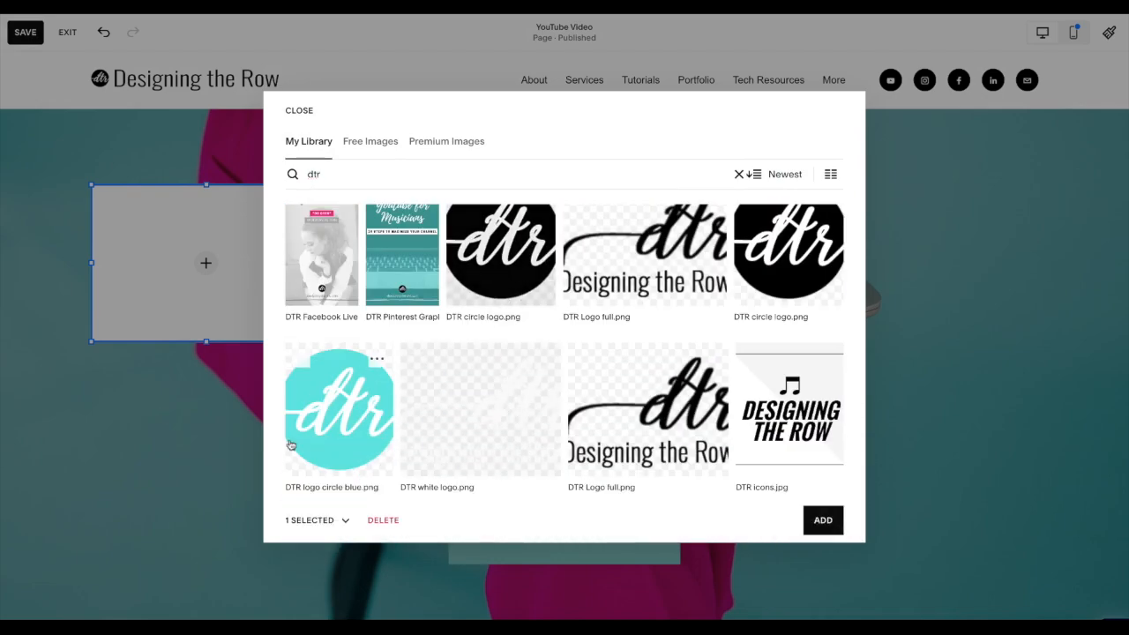
left_click(820, 520)
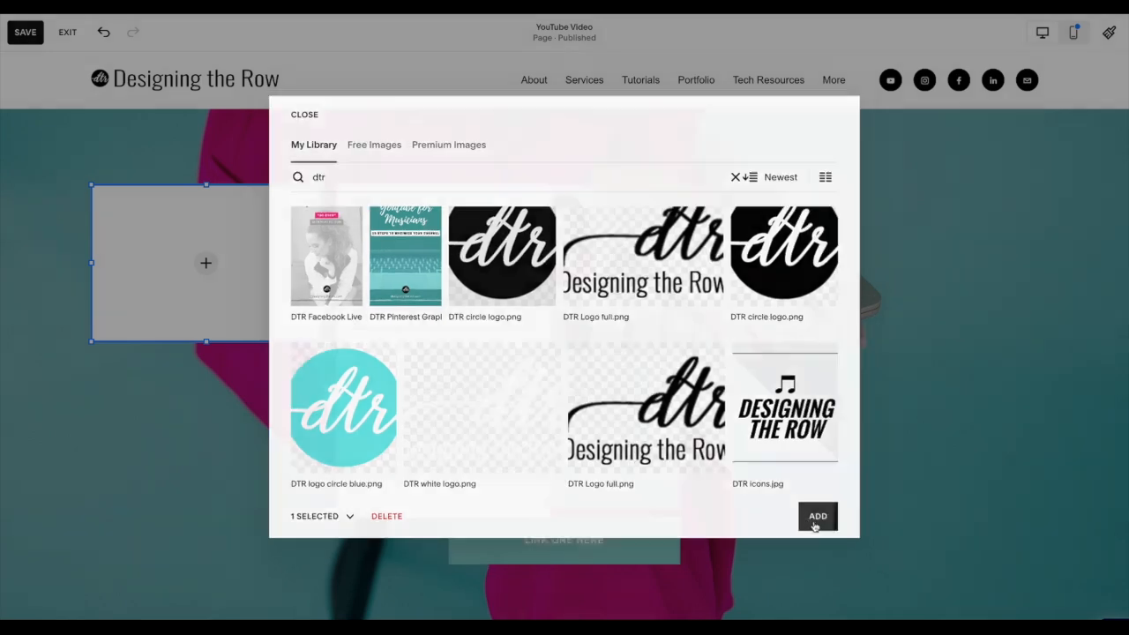
- Shrink the logo block and place it against the upper-right edge of the round headshot
left_click_drag(92, 341, 644, 207)
left_click(423, 284)
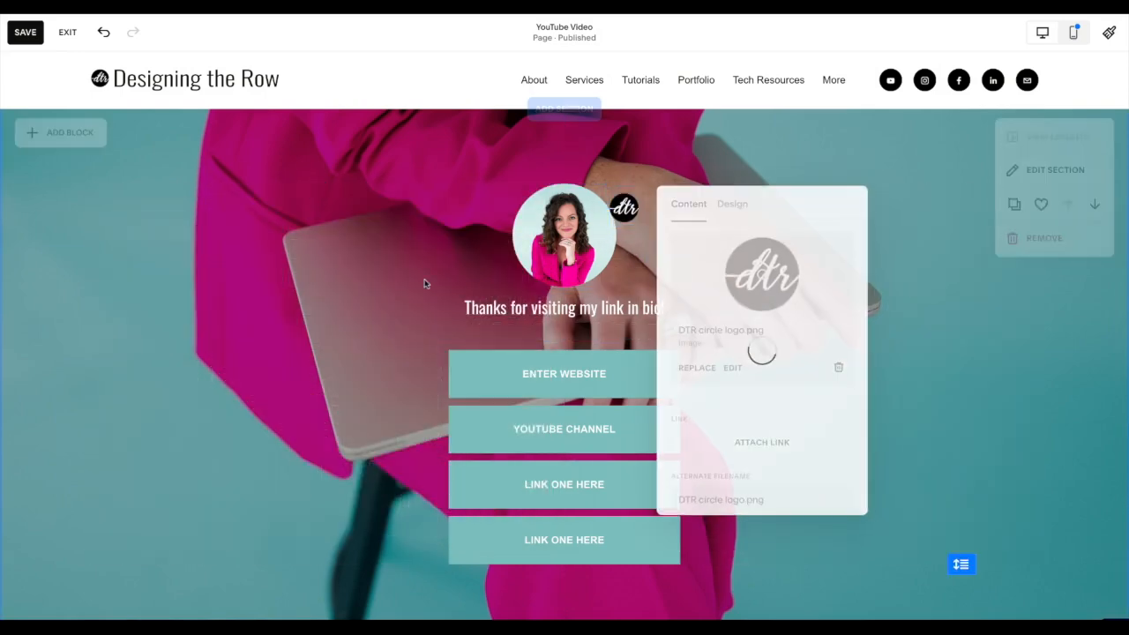
left_click_drag(640, 210, 568, 206)
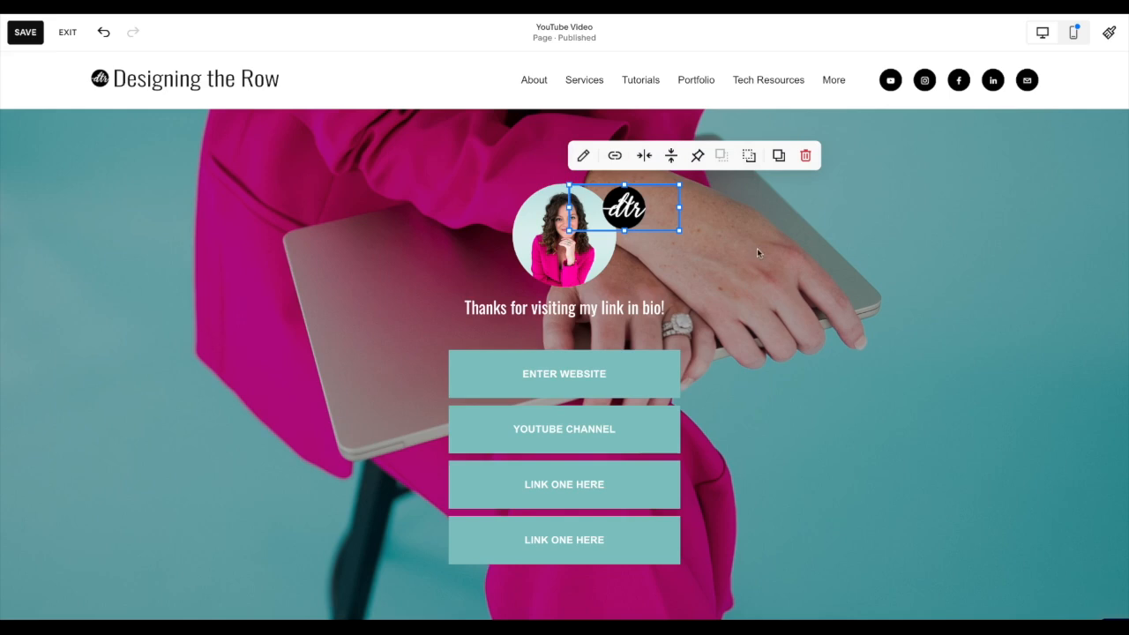
- Try the logo behind the headshot, then bring it forward again
left_click(706, 255)
left_click(633, 213)
left_click(752, 162)
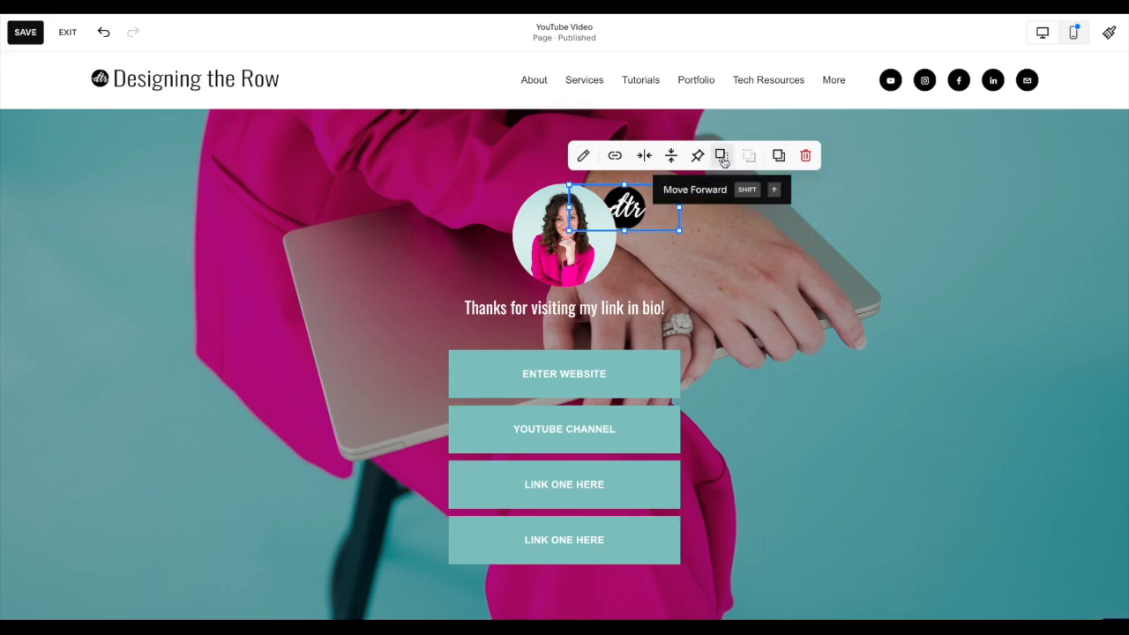
left_click(721, 157)
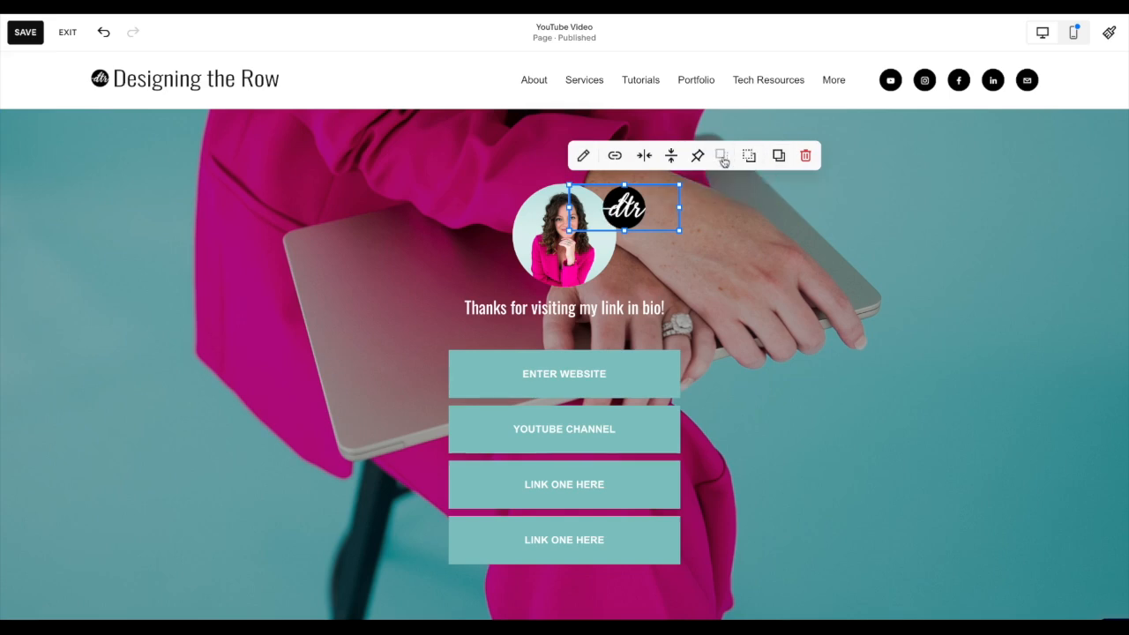
left_click(738, 268)
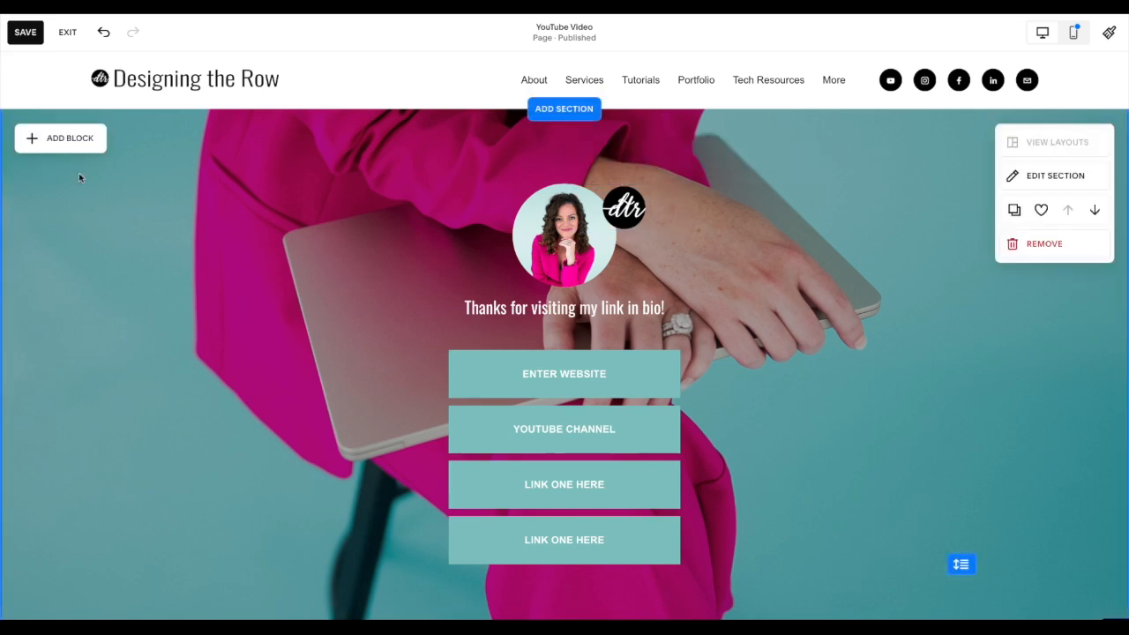
- Add a social links block centred beneath the greeting and shift the four buttons down to make room
left_click(81, 145)
scroll(141, 309, "down", 3)
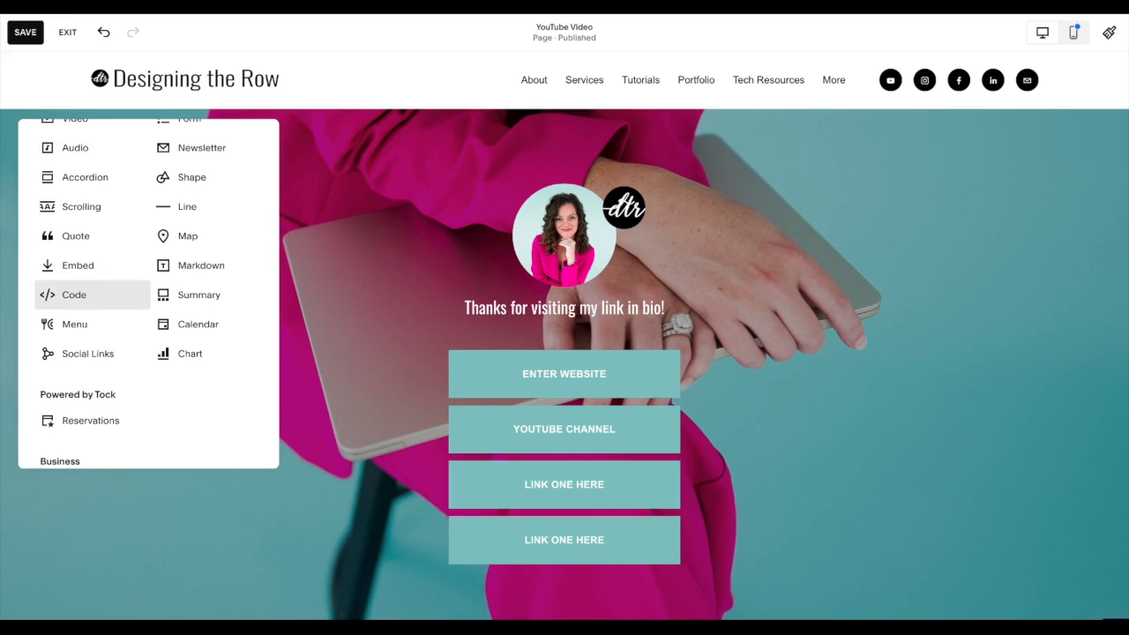
scroll(89, 282, "down", 1)
left_click(94, 304)
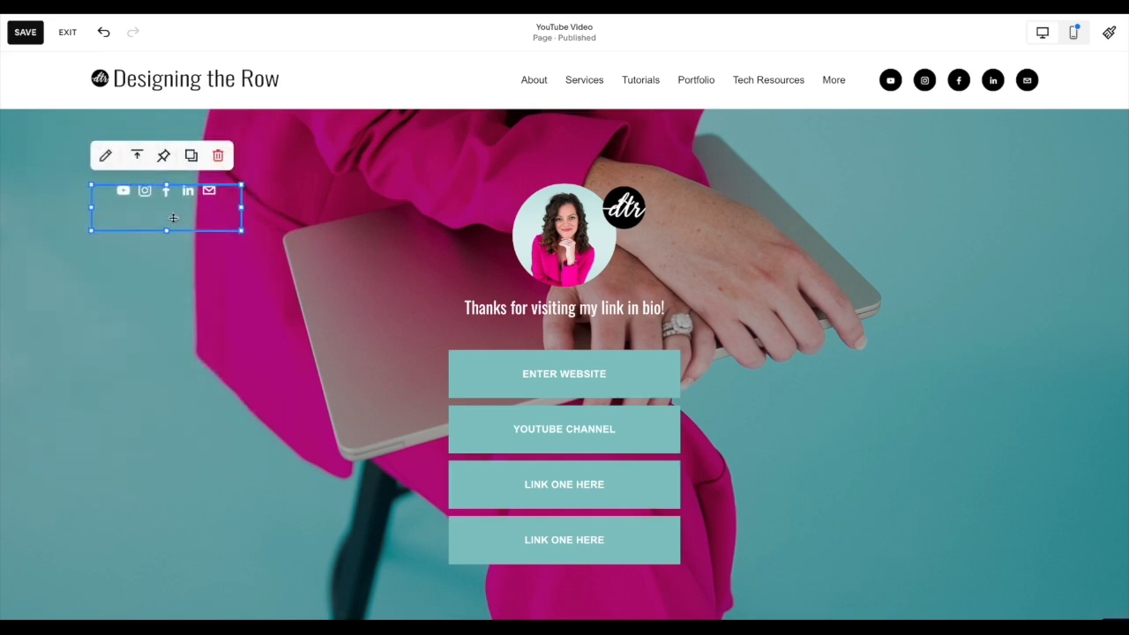
left_click_drag(180, 195, 586, 349)
left_click_drag(424, 393, 516, 578)
left_click_drag(565, 516, 574, 482)
left_click(561, 363)
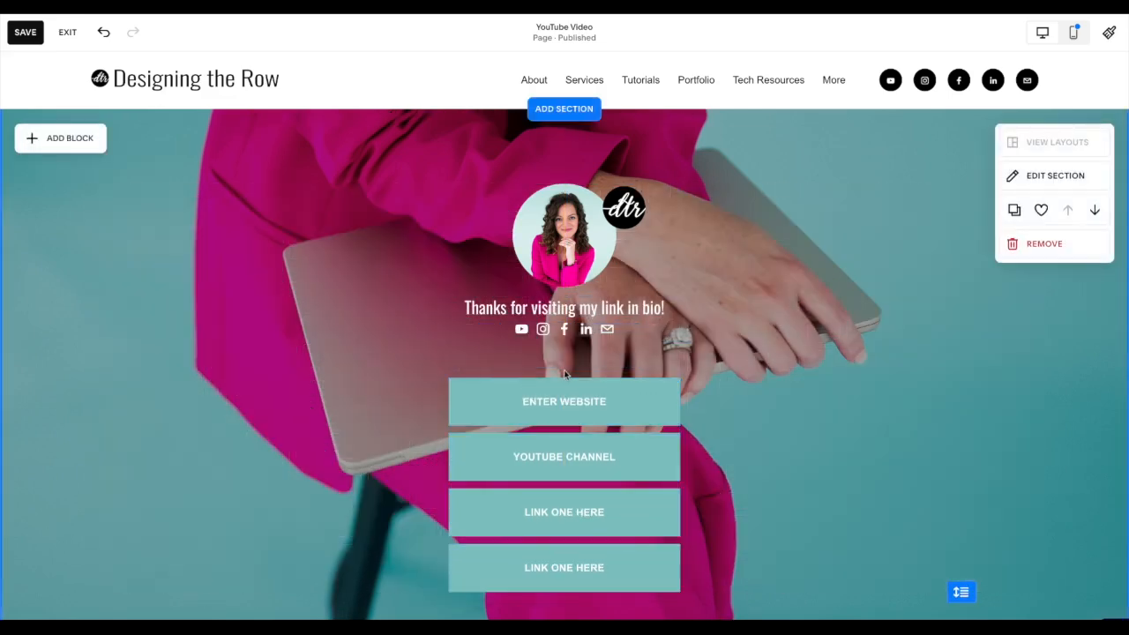
- Swap the social icons and the greeting so the icons sit directly under the headshot
left_click(563, 366)
left_click_drag(563, 366, 671, 318)
left_click(677, 310)
left_click(644, 361)
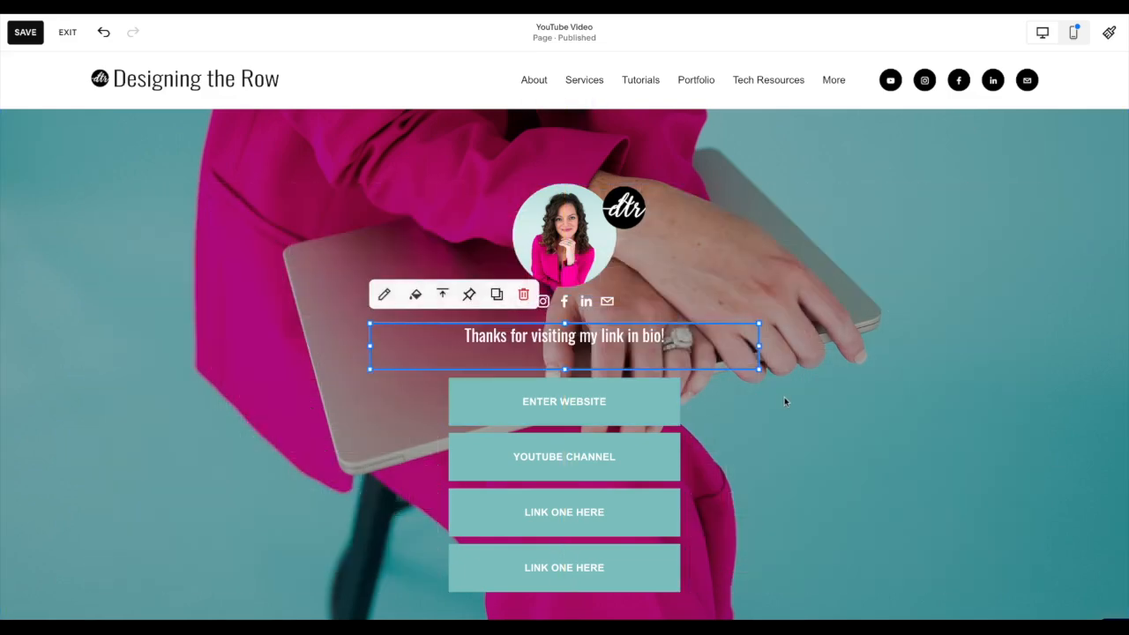
- Try middle vertical alignment on the greeting text, then return it to top alignment
left_click(442, 294)
left_click(442, 327)
left_click(310, 372)
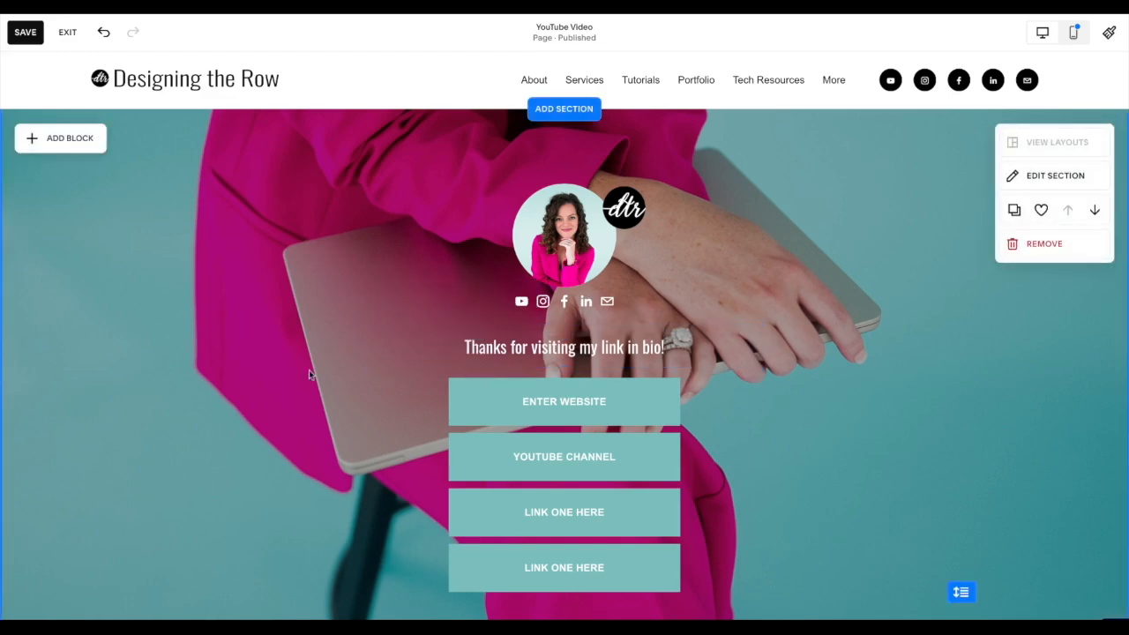
scroll(310, 369, "down", 1)
left_click(574, 303)
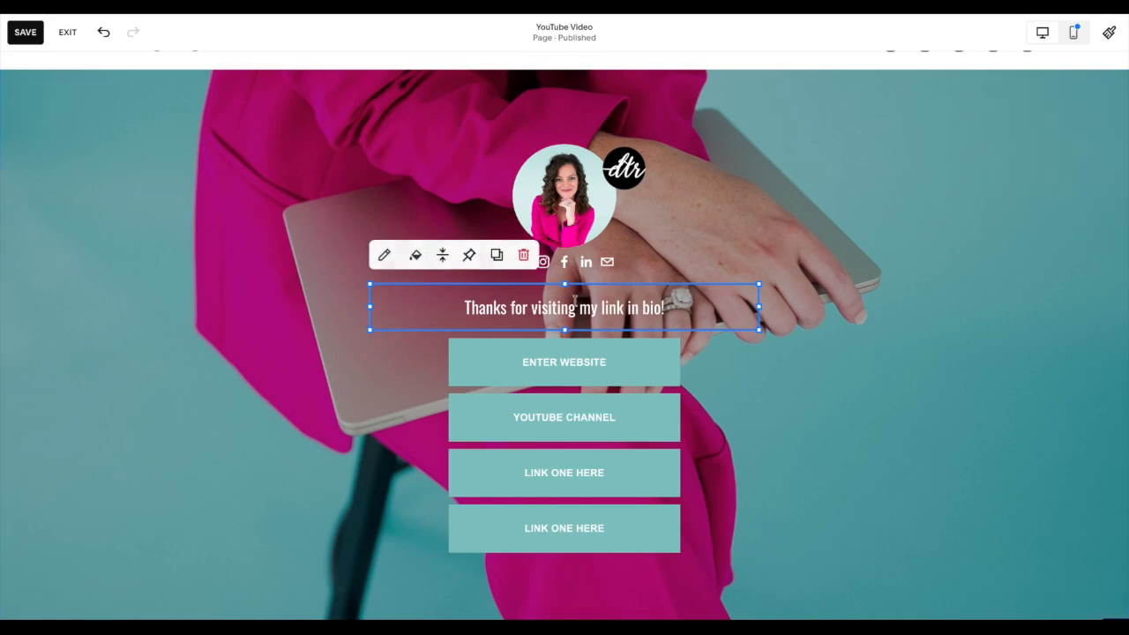
left_click(442, 261)
left_click(416, 285)
left_click(305, 390)
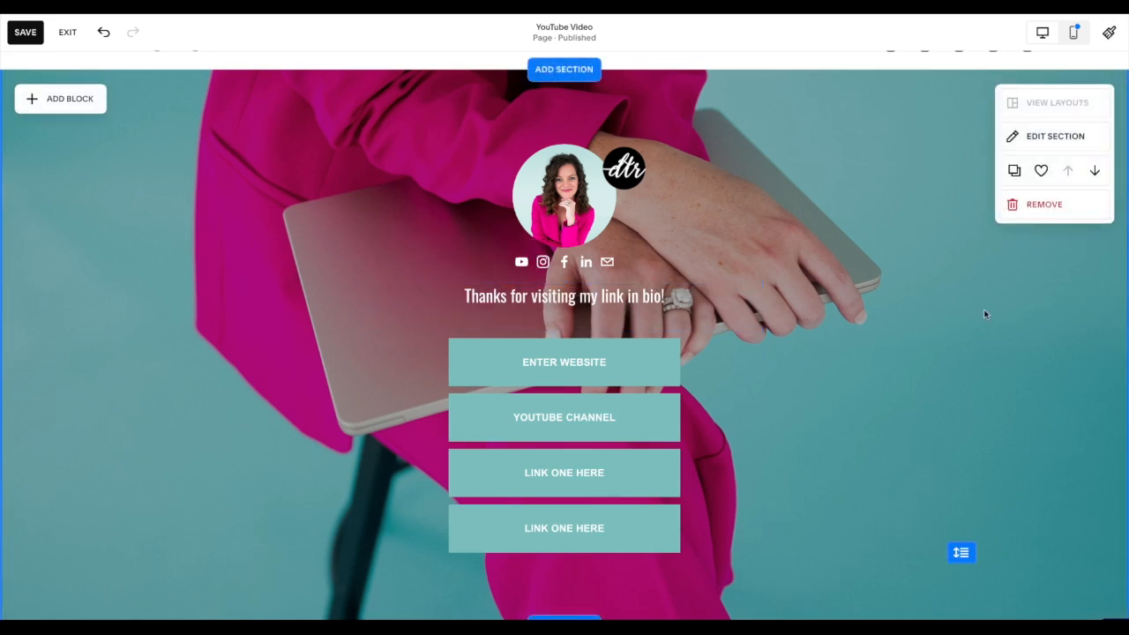
- In the mobile layout, shrink the DTR logo and place it against the headshot's upper-right edge
scroll(838, 380, "up", 1)
left_click(1080, 36)
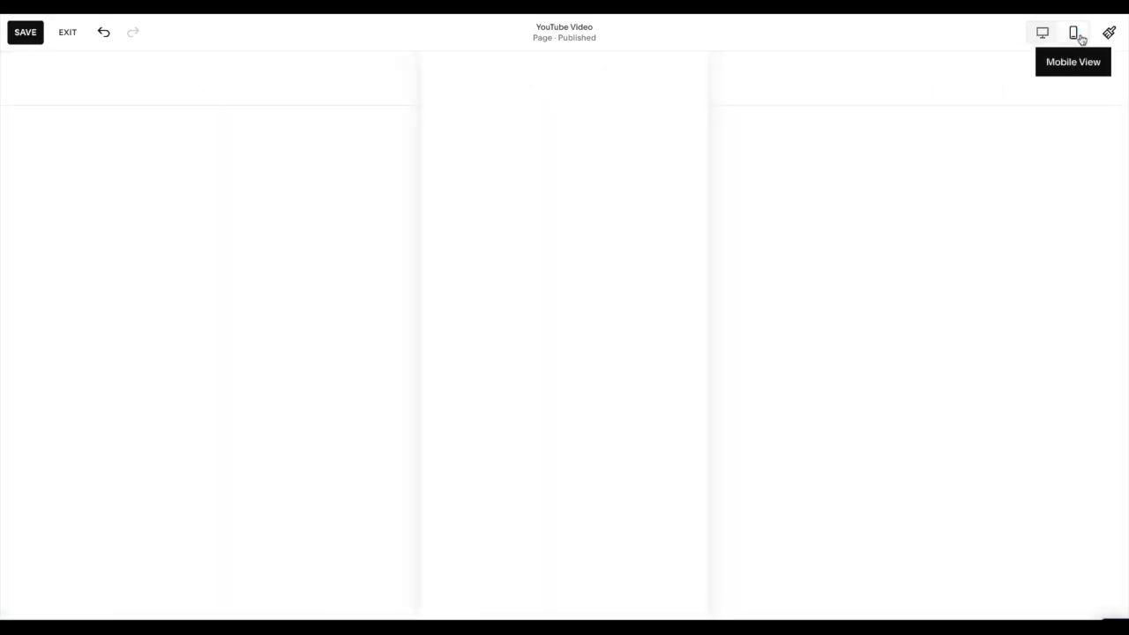
left_click(568, 229)
left_click(563, 377)
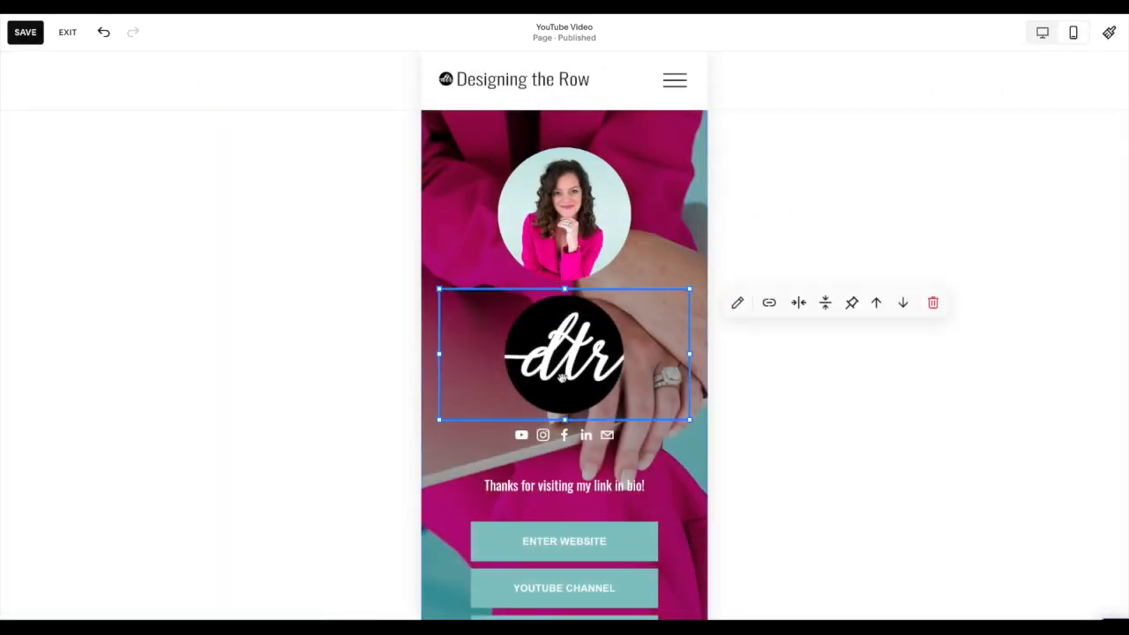
left_click_drag(564, 418, 564, 325)
left_click_drag(441, 309, 628, 189)
- Move the social icons, greeting and four buttons up to close the gaps, and shorten the mobile section
left_click_drag(574, 430, 574, 317)
left_click_drag(544, 493, 544, 376)
scroll(545, 478, "down", 3)
scroll(544, 478, "down", 3)
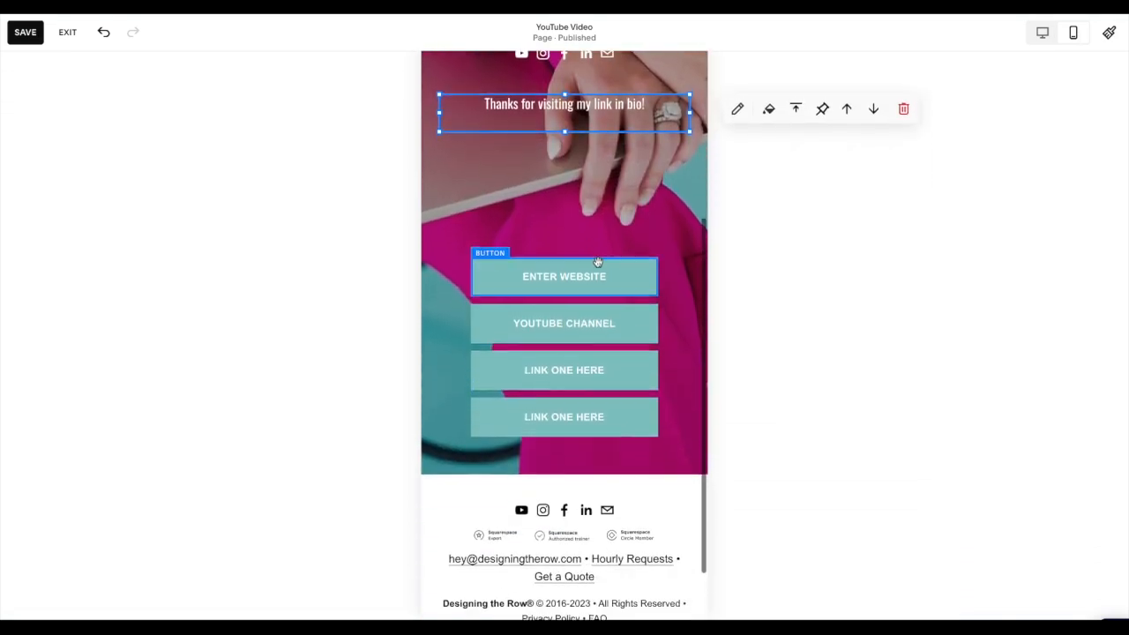
left_click_drag(602, 252, 581, 308)
left_click_drag(580, 421, 595, 377)
left_click(596, 383)
left_click_drag(661, 432, 670, 338)
- Tighten the mobile spacing between the headshot, icons, greeting and buttons, and end the section just below the last button
scroll(674, 335, "up", 2)
scroll(674, 335, "up", 3)
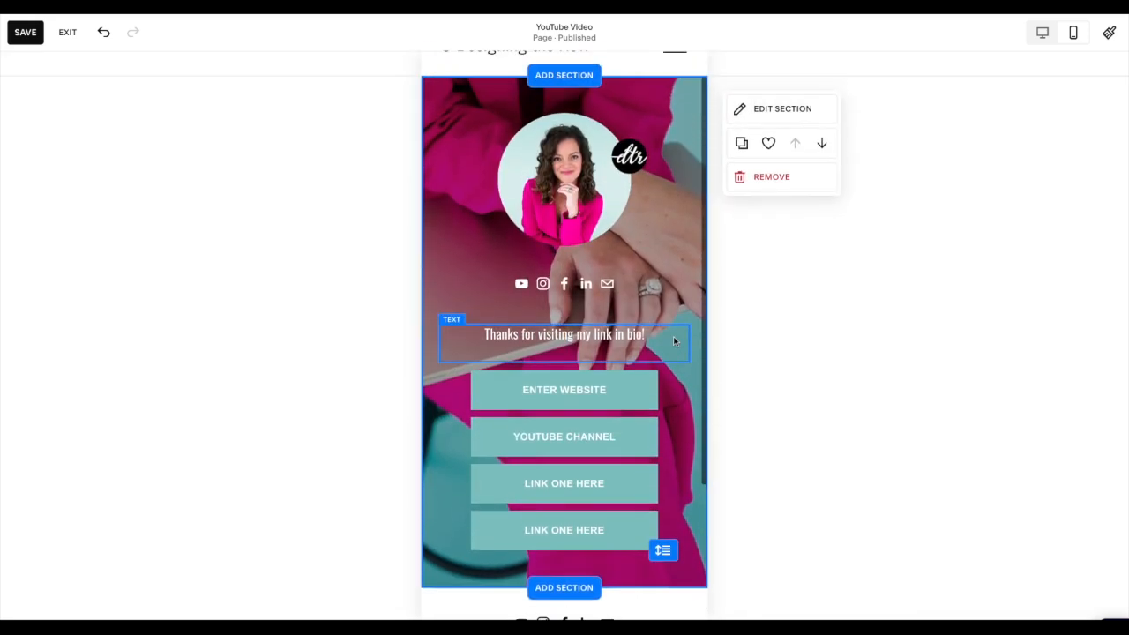
left_click_drag(587, 320, 587, 296)
left_click_drag(584, 371, 584, 347)
left_click(670, 400)
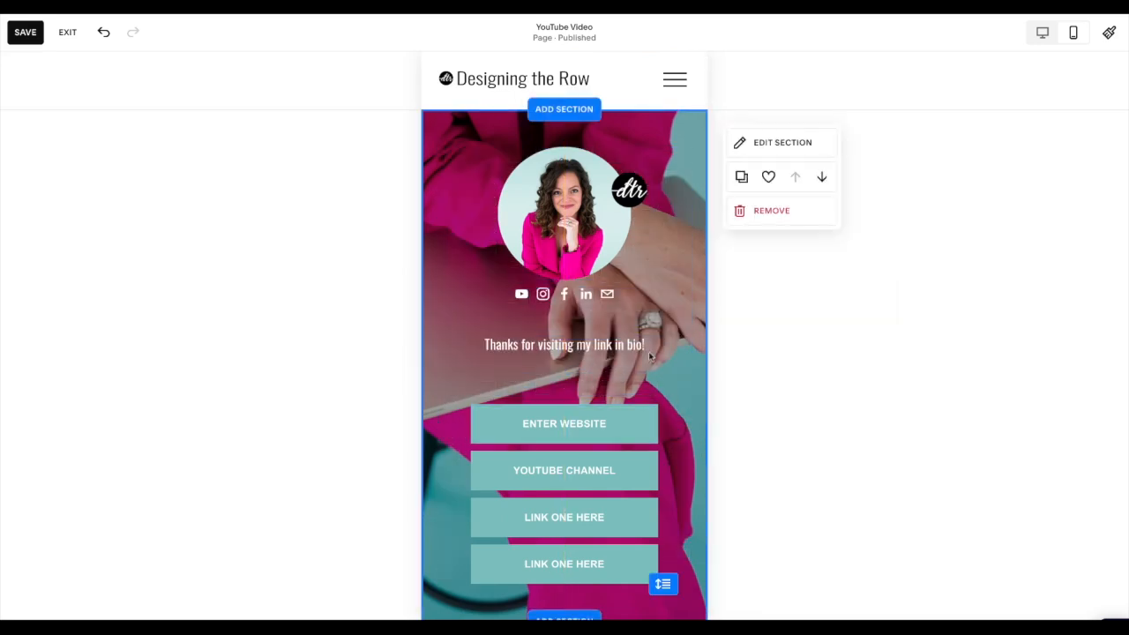
left_click(562, 296)
left_click_drag(563, 296, 565, 316)
left_click_drag(567, 369, 567, 346)
left_click_drag(550, 549, 550, 552)
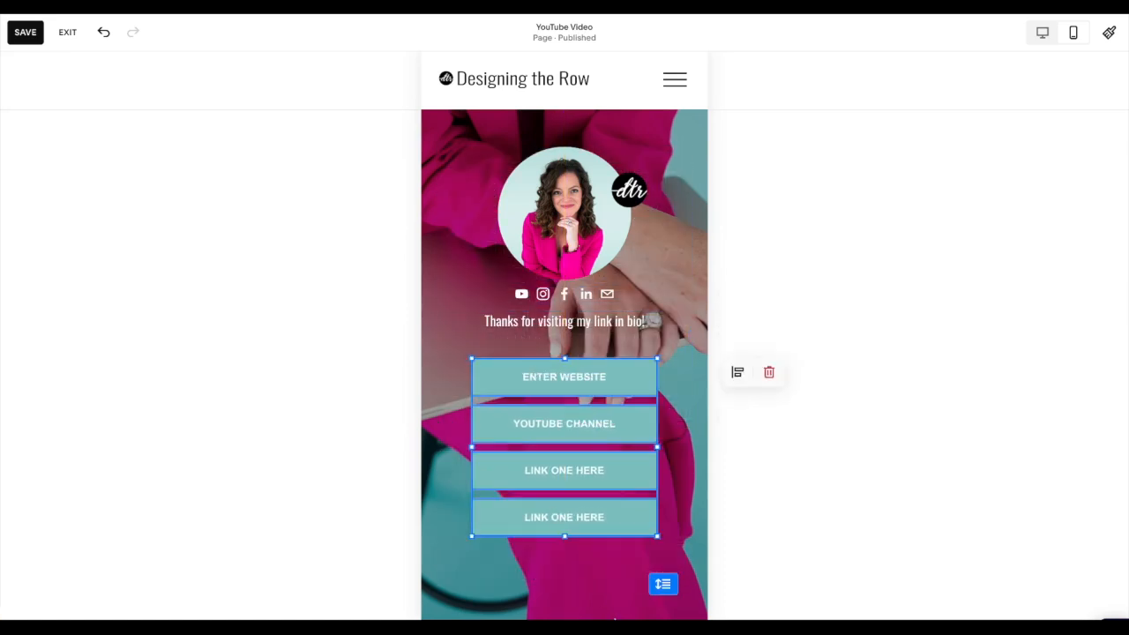
left_click_drag(666, 577, 665, 533)
- Save the page, return to the desktop layout and exit the editor
left_click(23, 31)
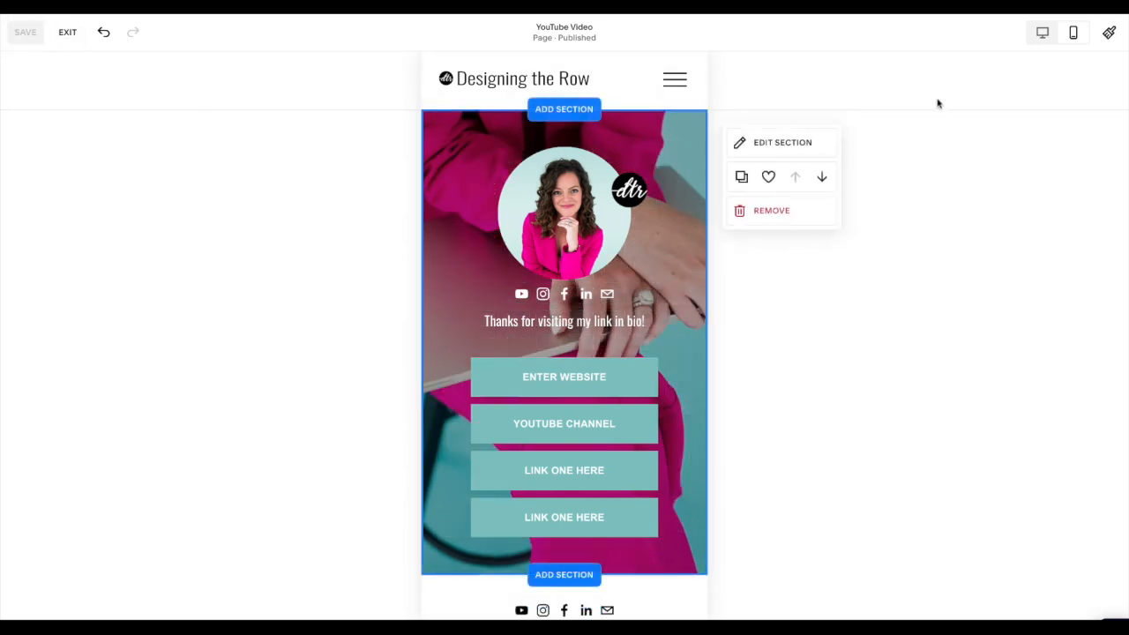
left_click(1041, 33)
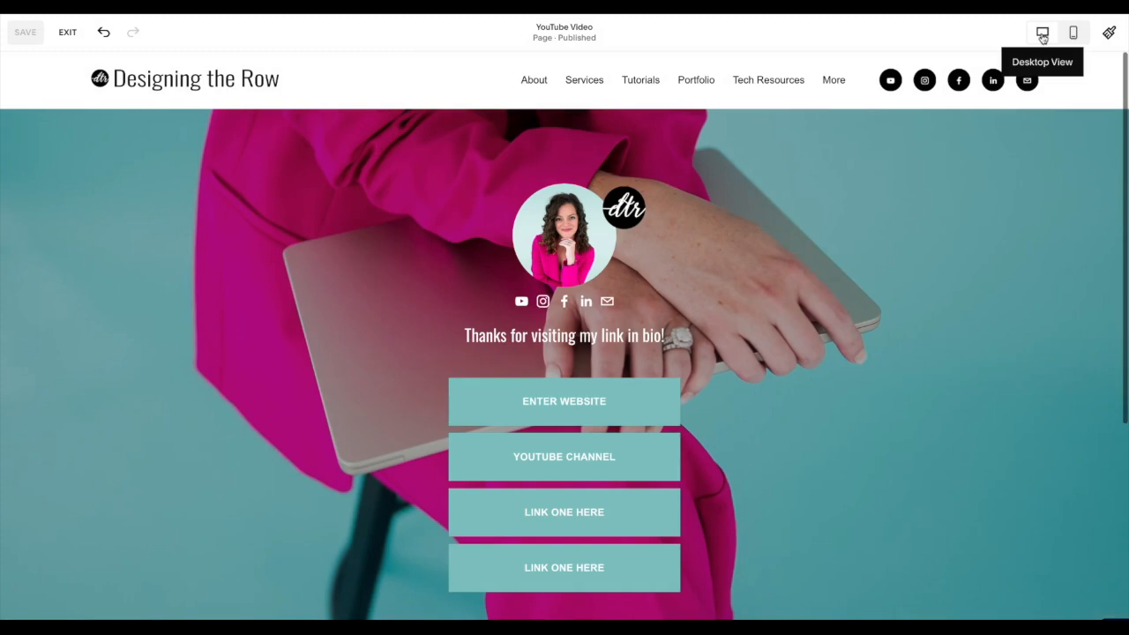
left_click(65, 36)
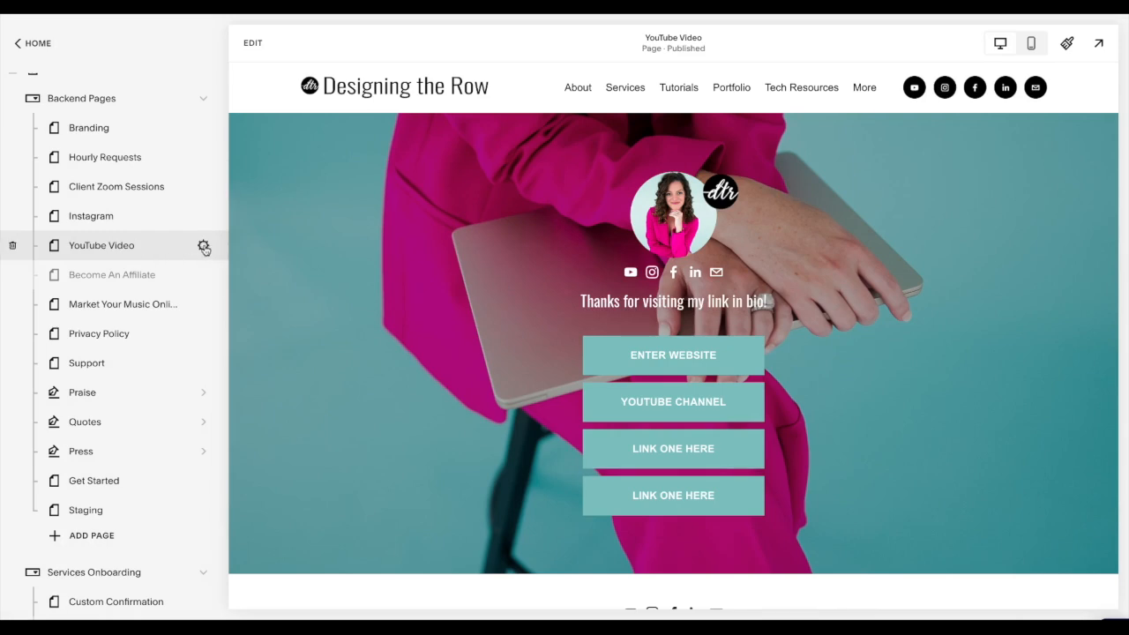
- Examine the URL slugs in the page settings of the YouTube Video and Instagram pages
left_click(204, 247)
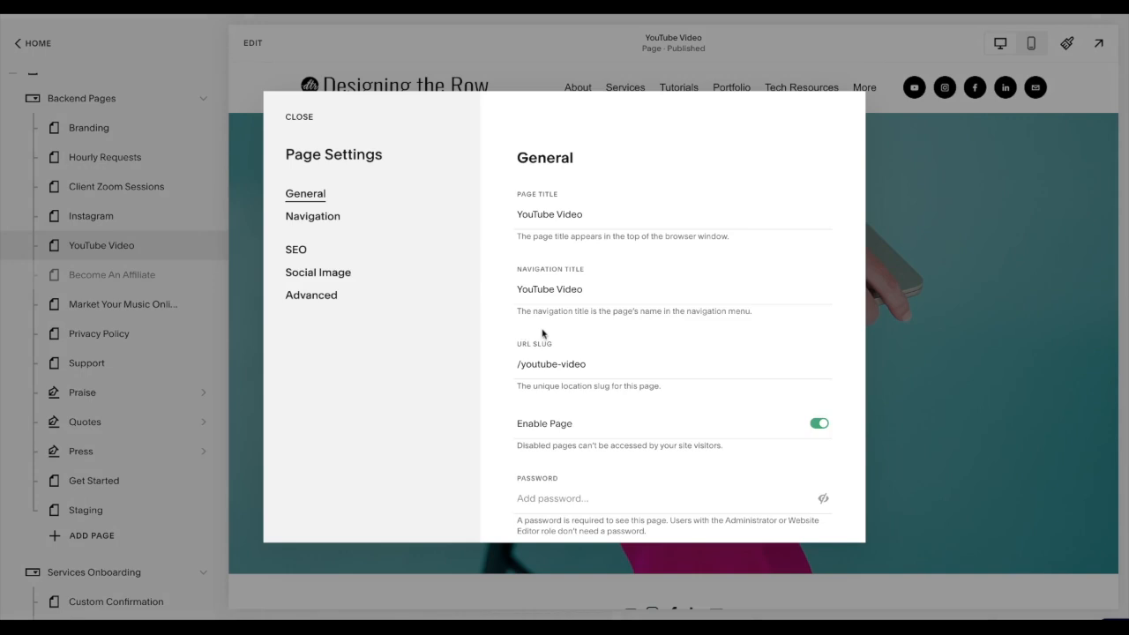
left_click(603, 361)
left_click(602, 342)
left_click(294, 124)
left_click(202, 219)
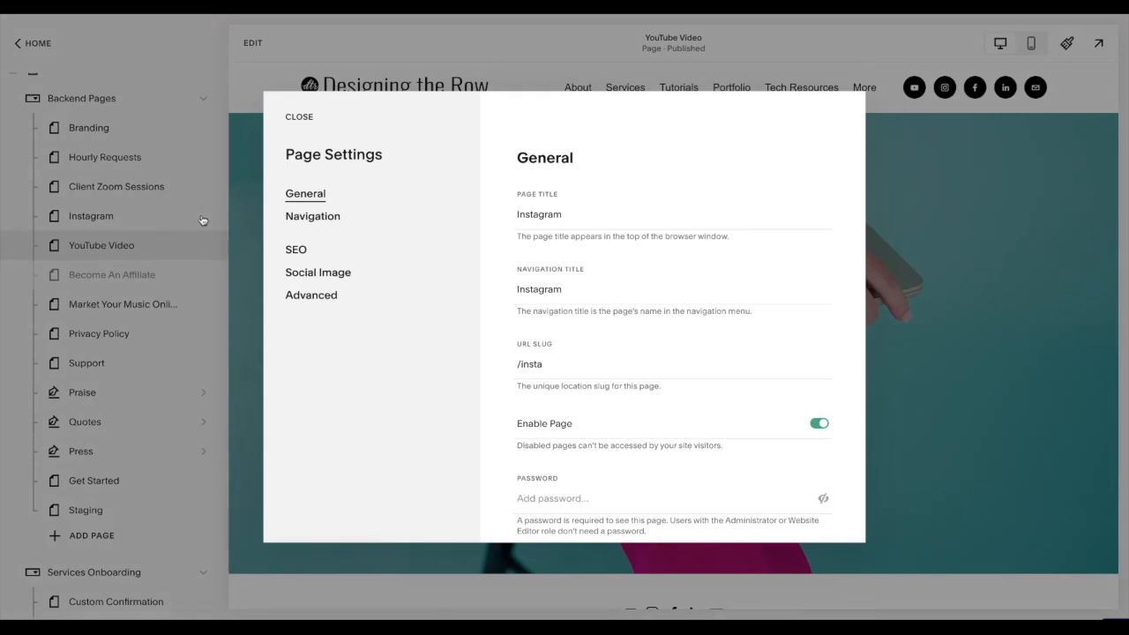
left_click(299, 117)
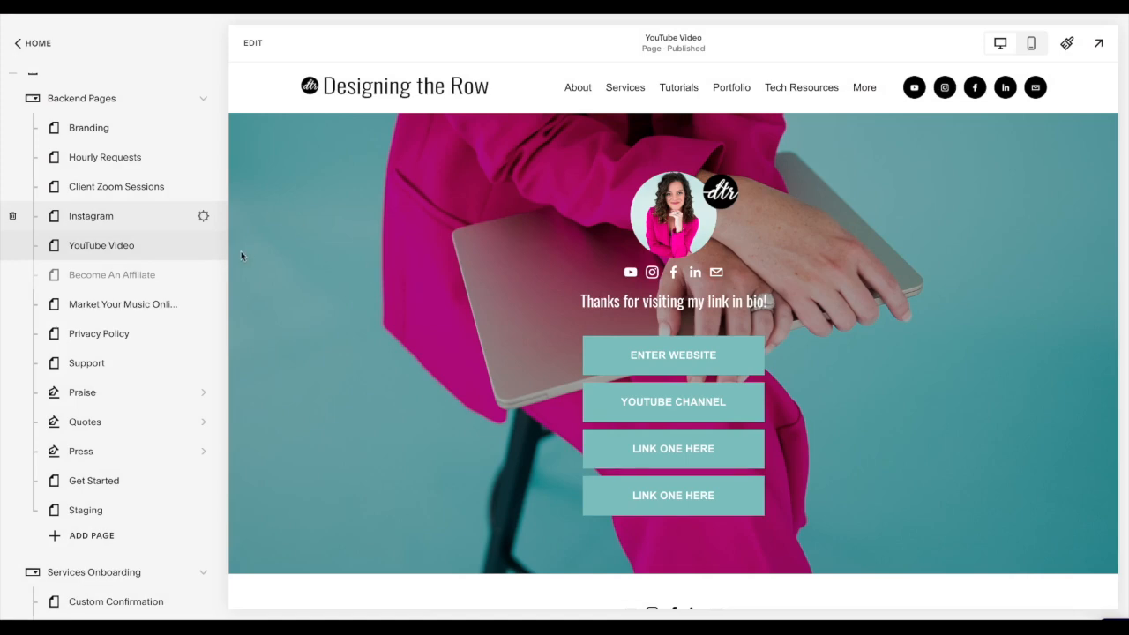
left_click(204, 246)
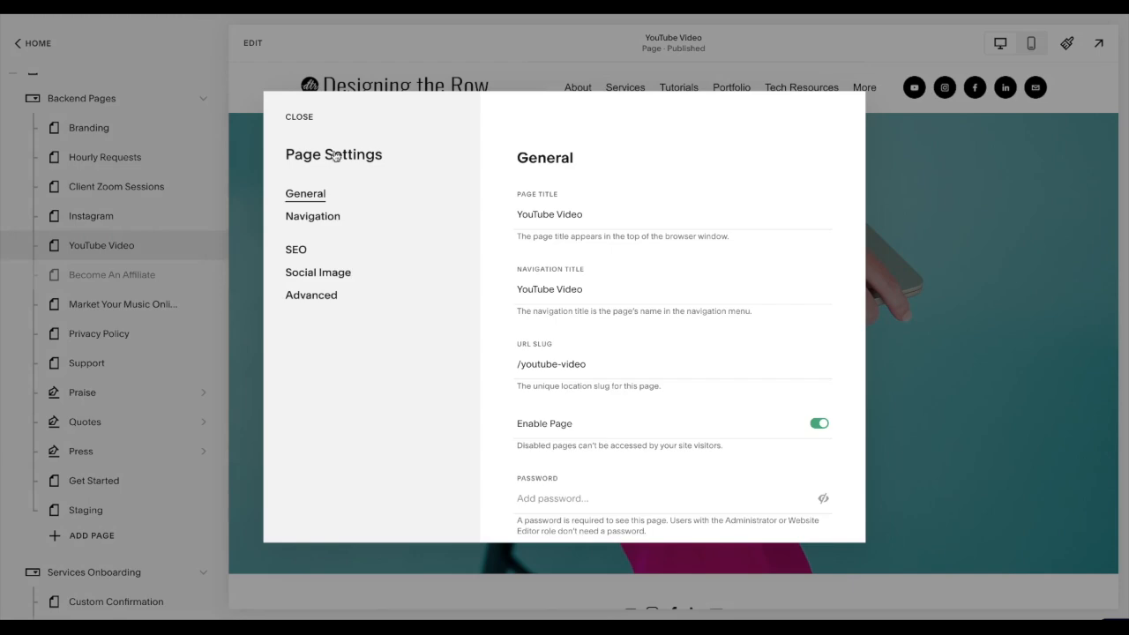
left_click(301, 119)
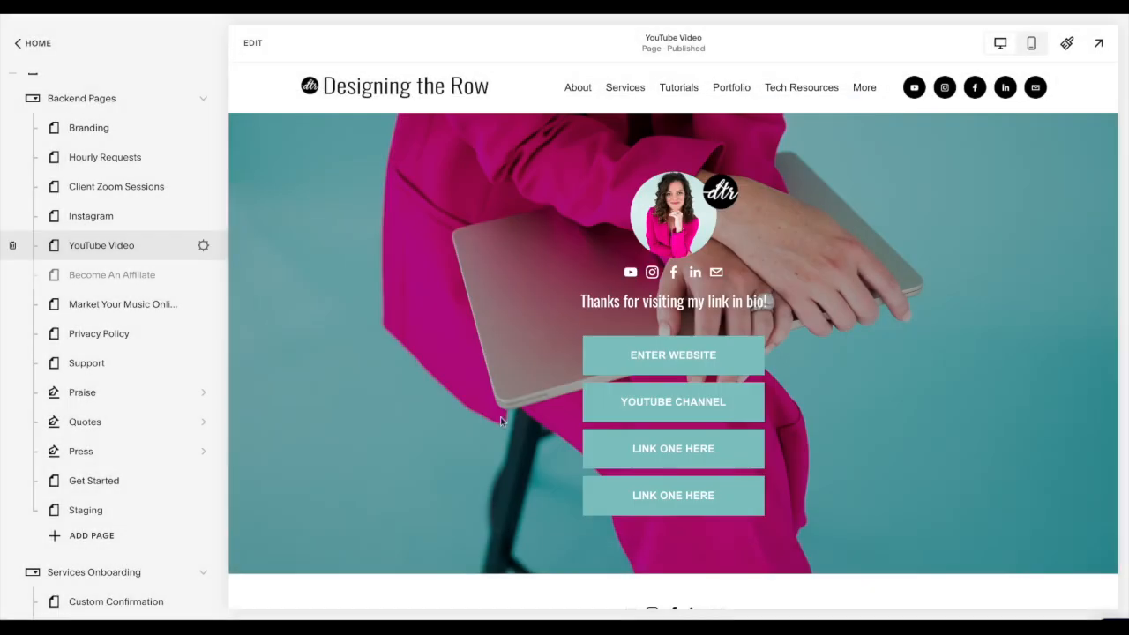
- Review the finished link-in-bio page in the desktop and mobile previews
scroll(500, 417, "down", 4)
scroll(500, 419, "up", 3)
left_click(1032, 44)
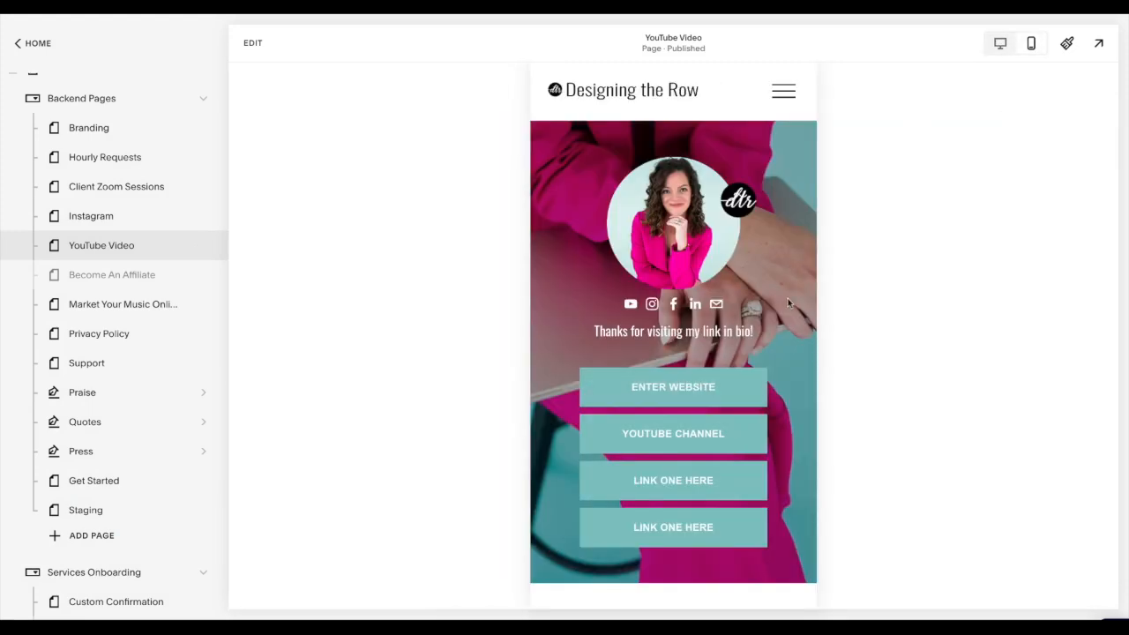
- Examine the mobile preview from header to footer, including the site's navigation menu, and return to the desktop preview
scroll(798, 141, "down", 2)
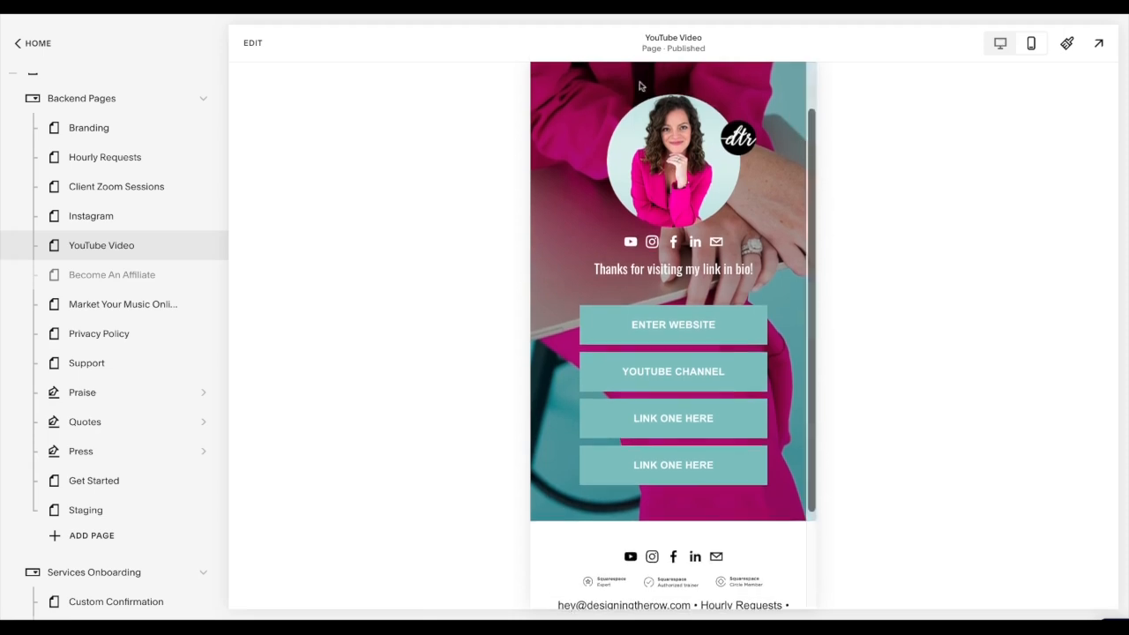
scroll(781, 411, "down", 3)
scroll(782, 416, "up", 4)
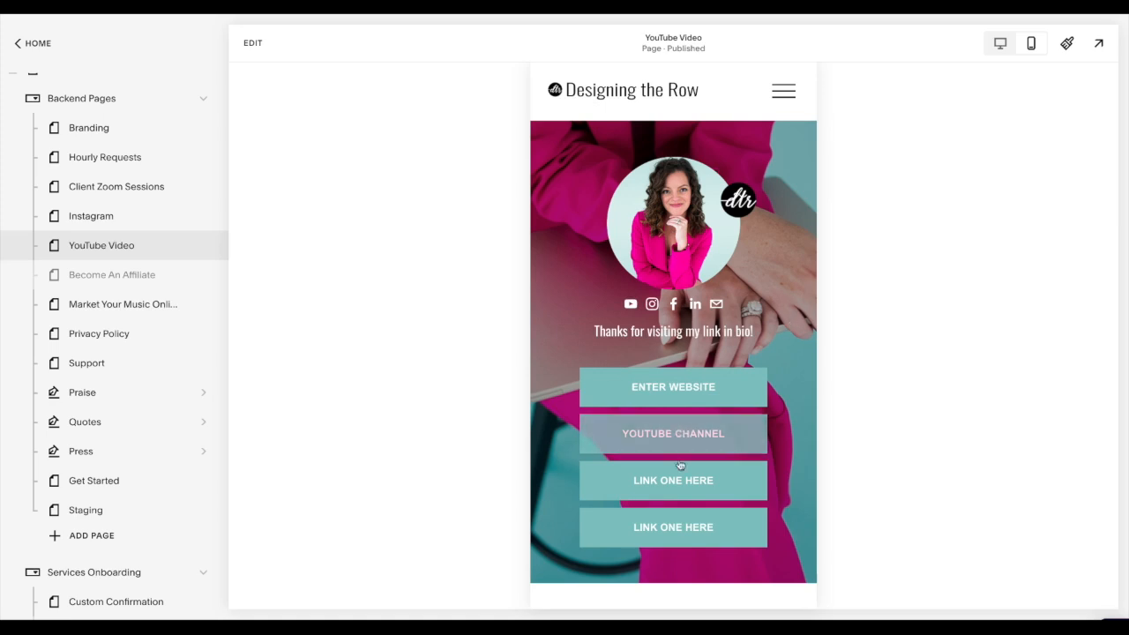
left_click(788, 95)
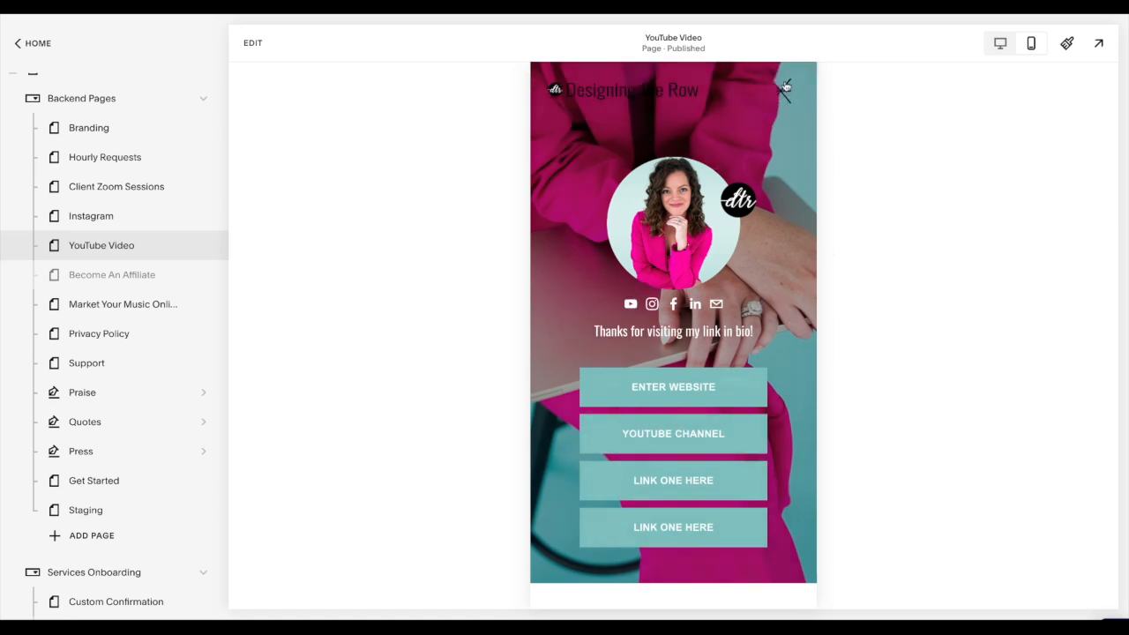
left_click(784, 95)
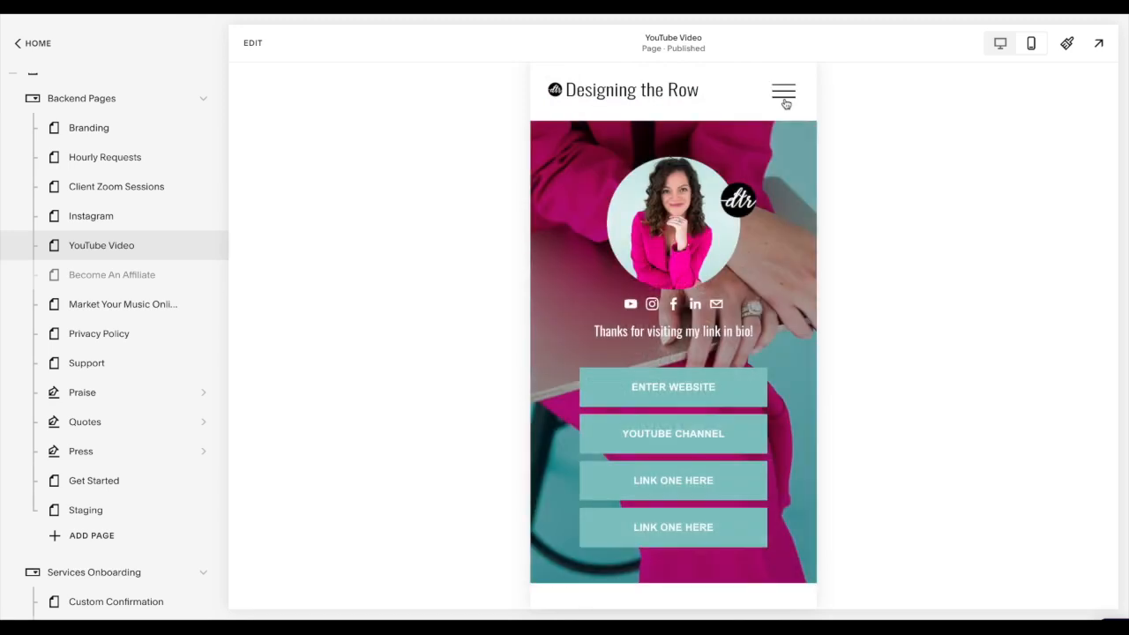
scroll(640, 458, "down", 4)
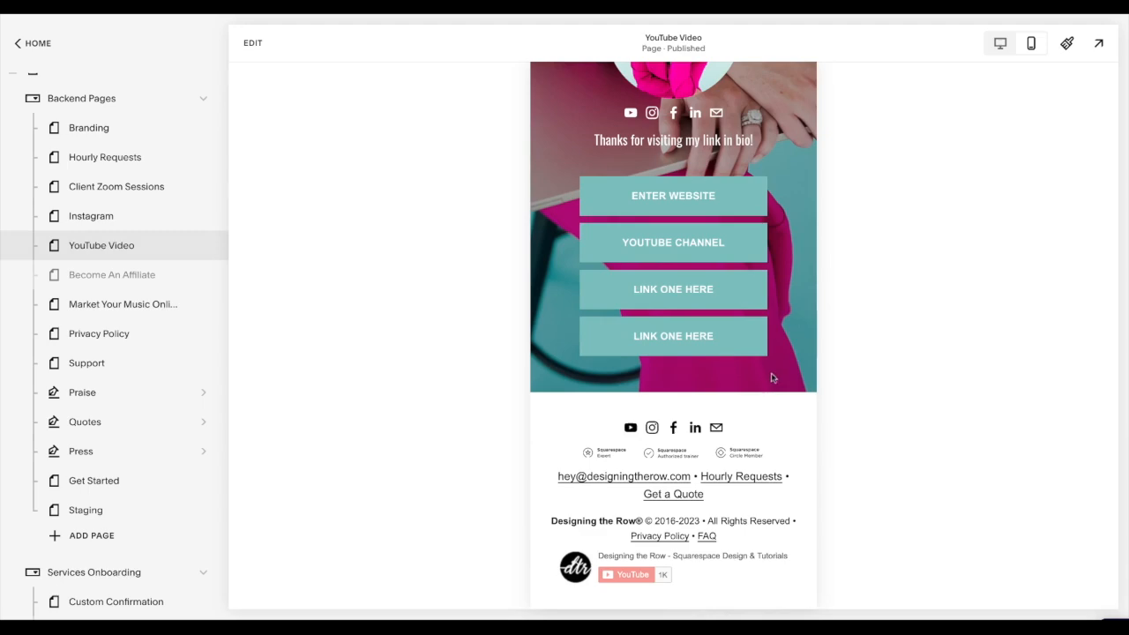
scroll(784, 377, "up", 5)
left_click(1002, 43)
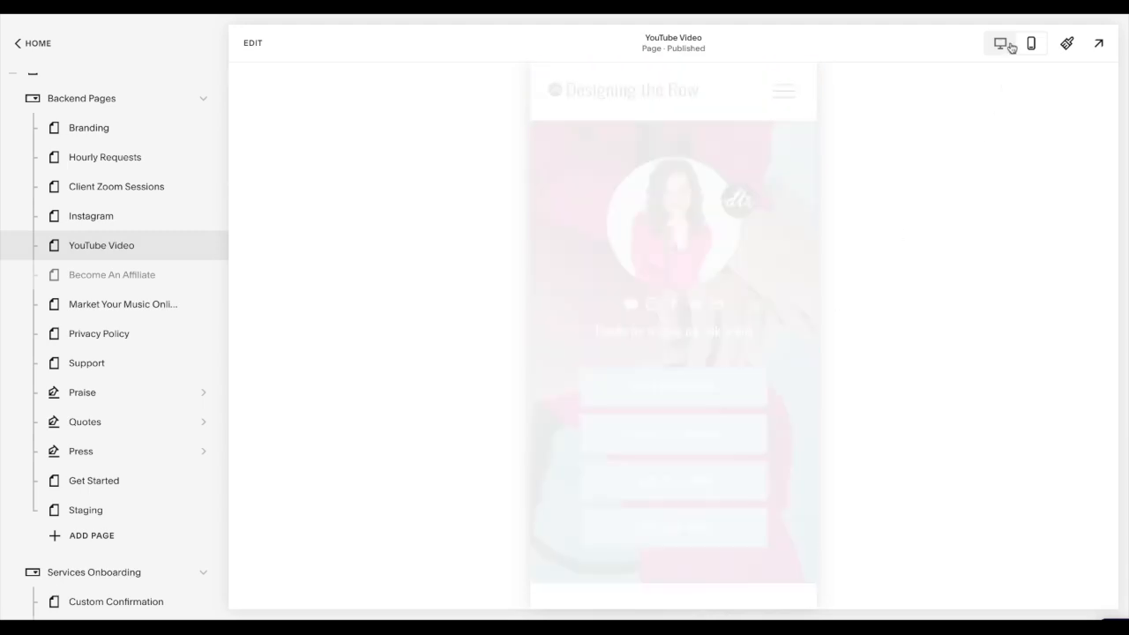